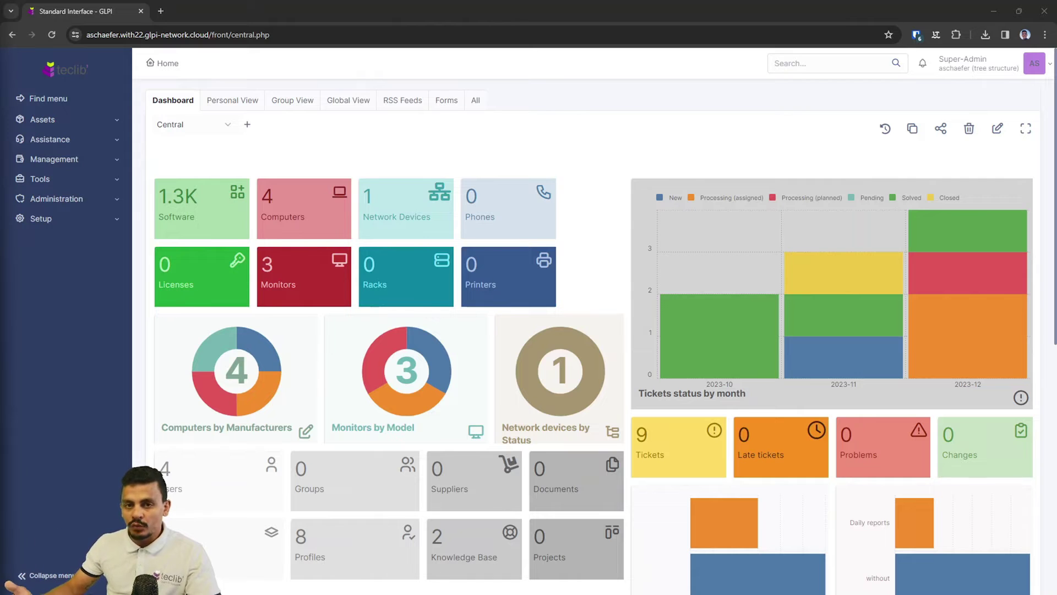
Open GLPI's Setup > Plugins page and its Marketplace Discover listing.
click(41, 218)
scroll(61, 397, down, 1)
click(58, 437)
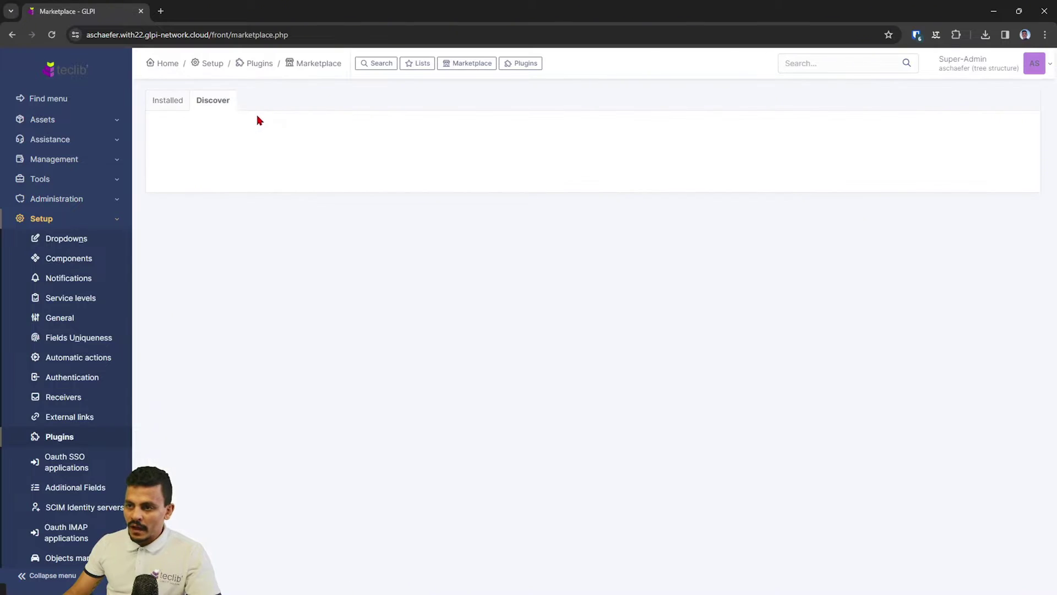
click(209, 103)
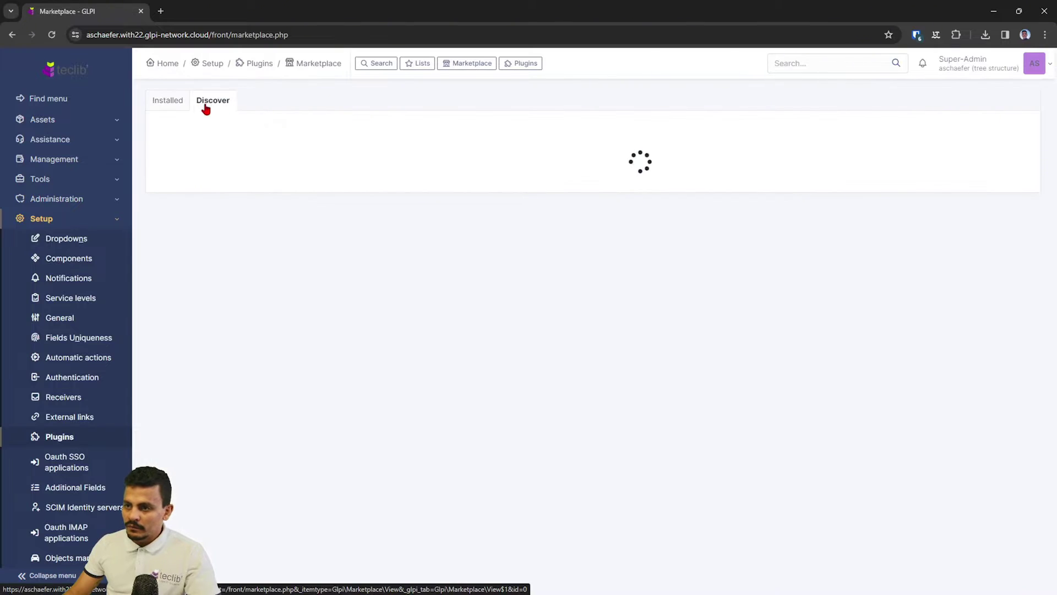
Search the marketplace for 'scim', then change the search to 'oauth'.
click(318, 127)
text(scim)
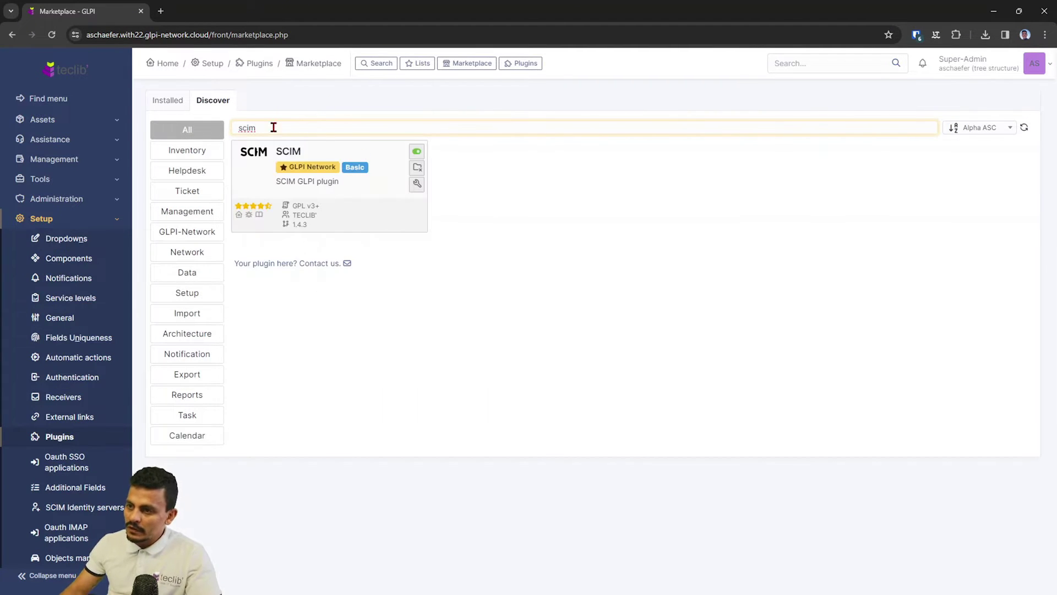
key(BackSpace)
key(BackSpace)
key(BackSpace)
key(BackSpace)
text(oauth)
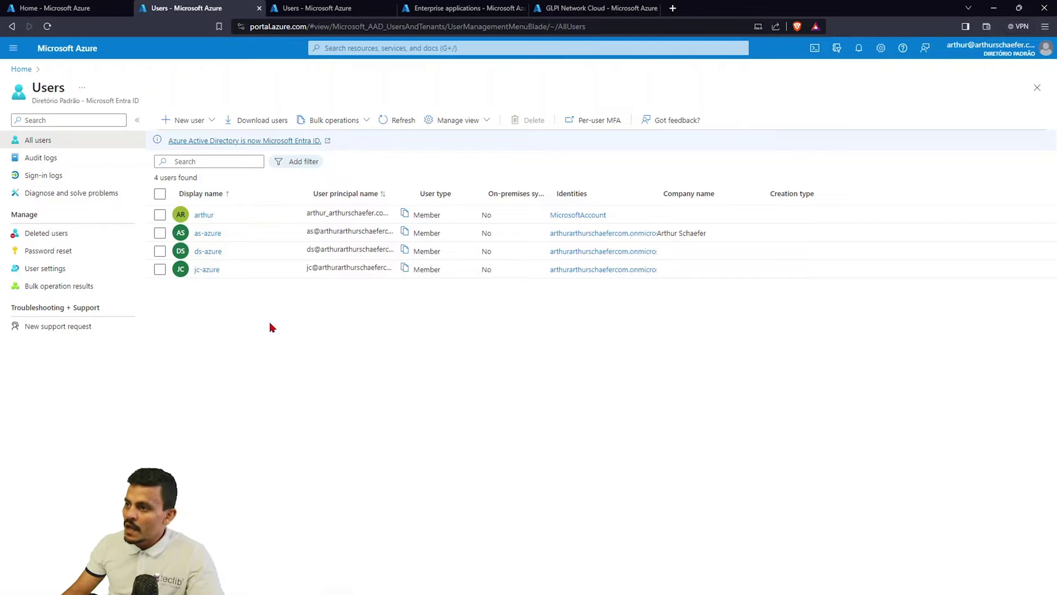
Bring GLPI forward and open the Administration > Users list.
click(994, 7)
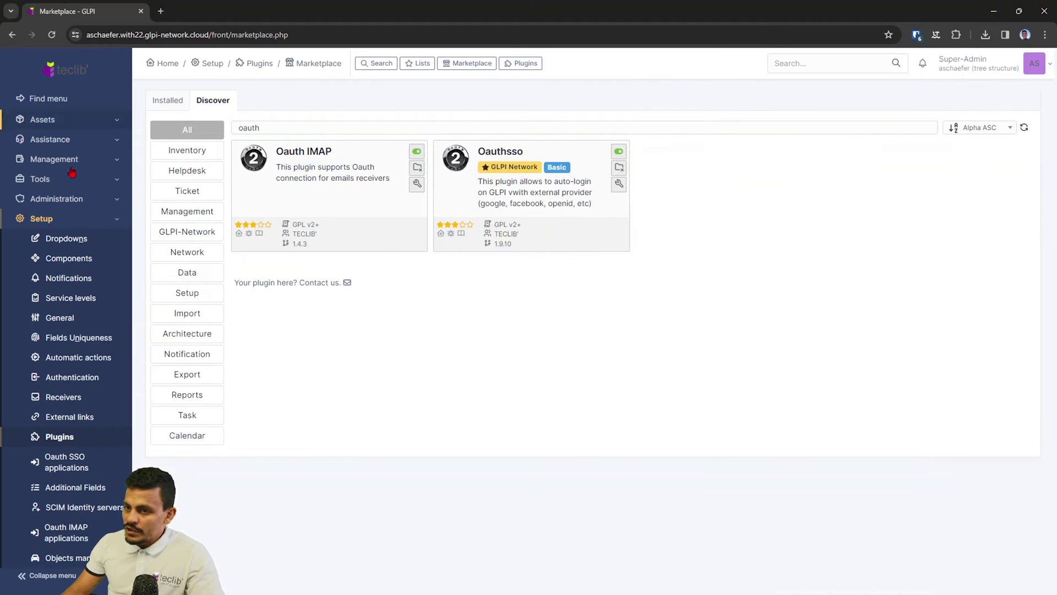
click(69, 196)
click(62, 221)
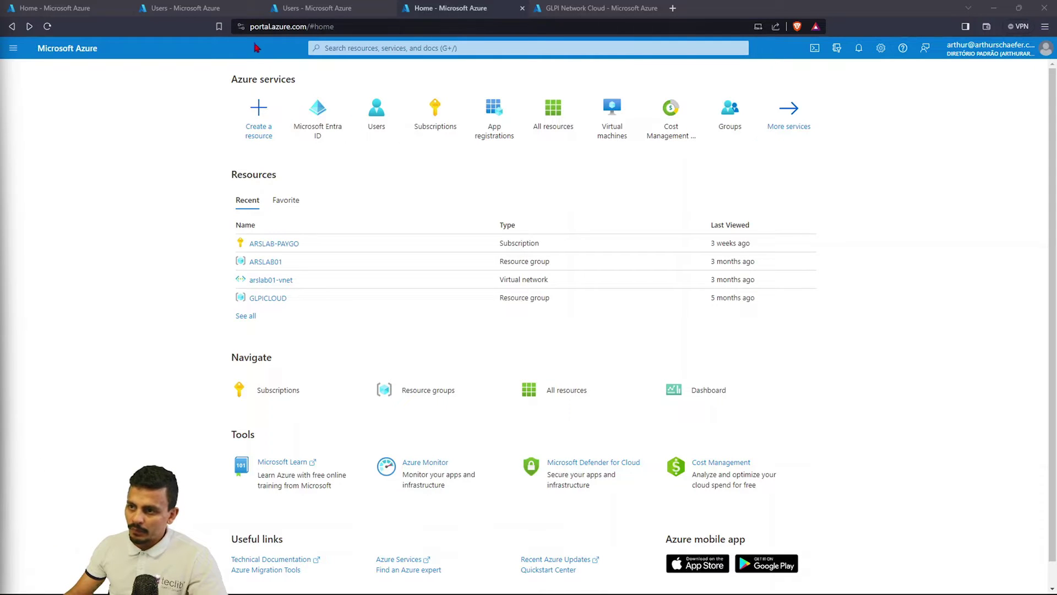
Open the GLPI Network Cloud app from Microsoft Entra ID's Enterprise applications.
click(342, 156)
click(317, 112)
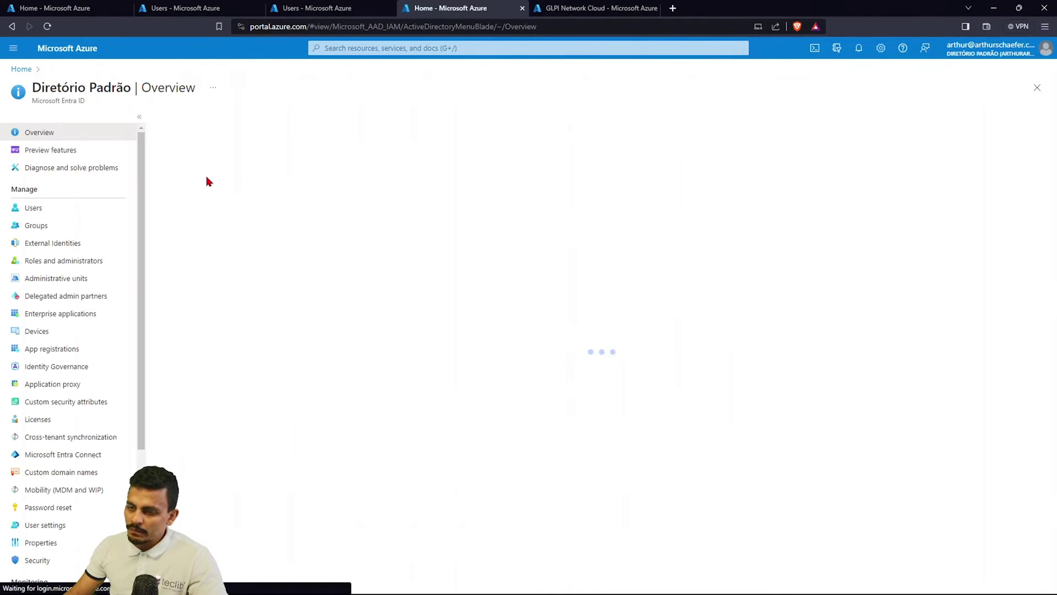
click(74, 313)
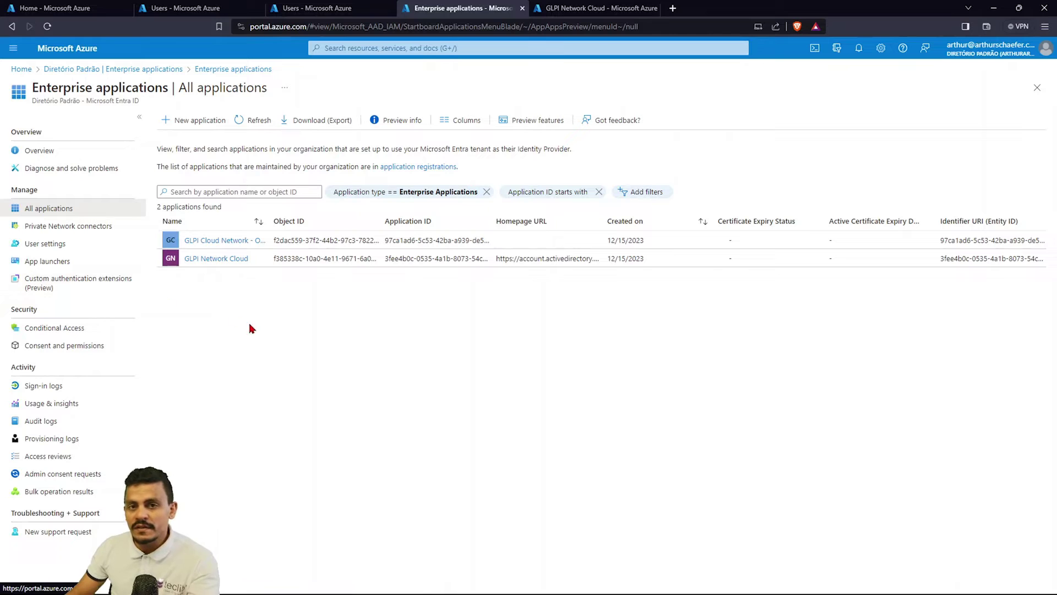
click(238, 263)
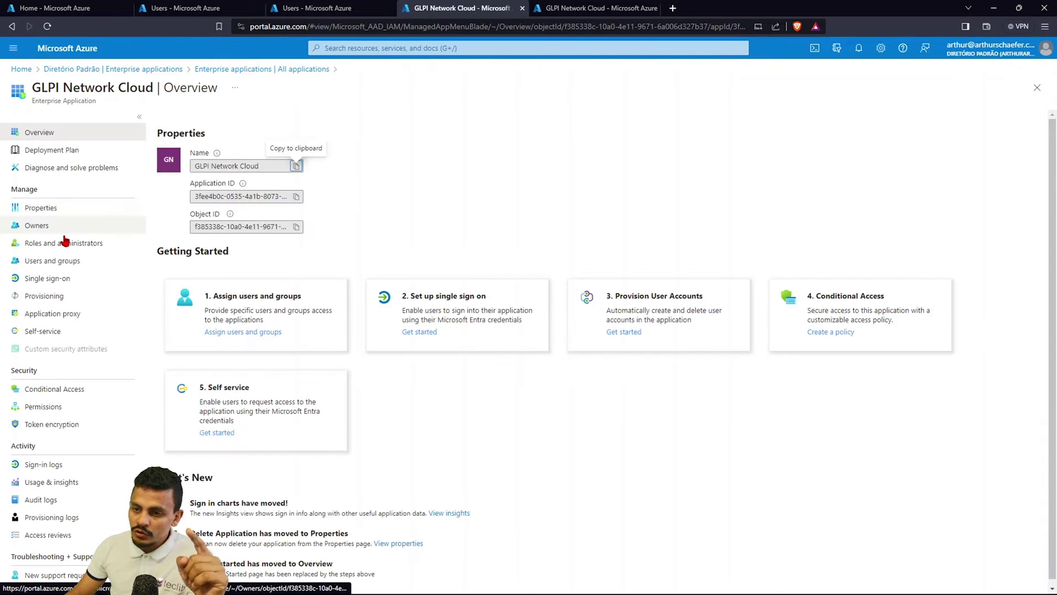
Assign two more directory users to GLPI Network Cloud through Users and groups.
click(61, 260)
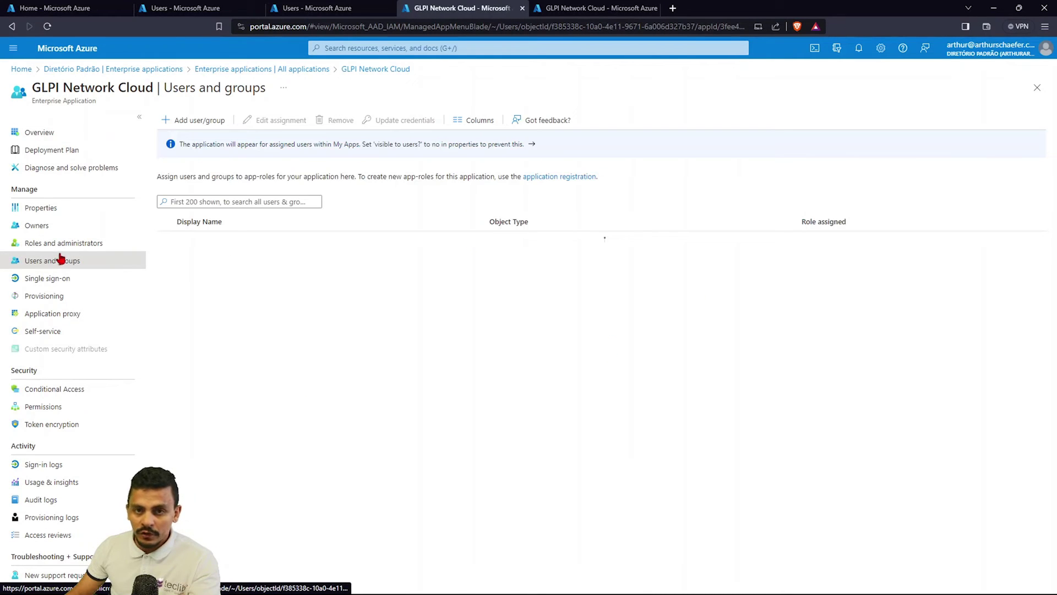
click(205, 120)
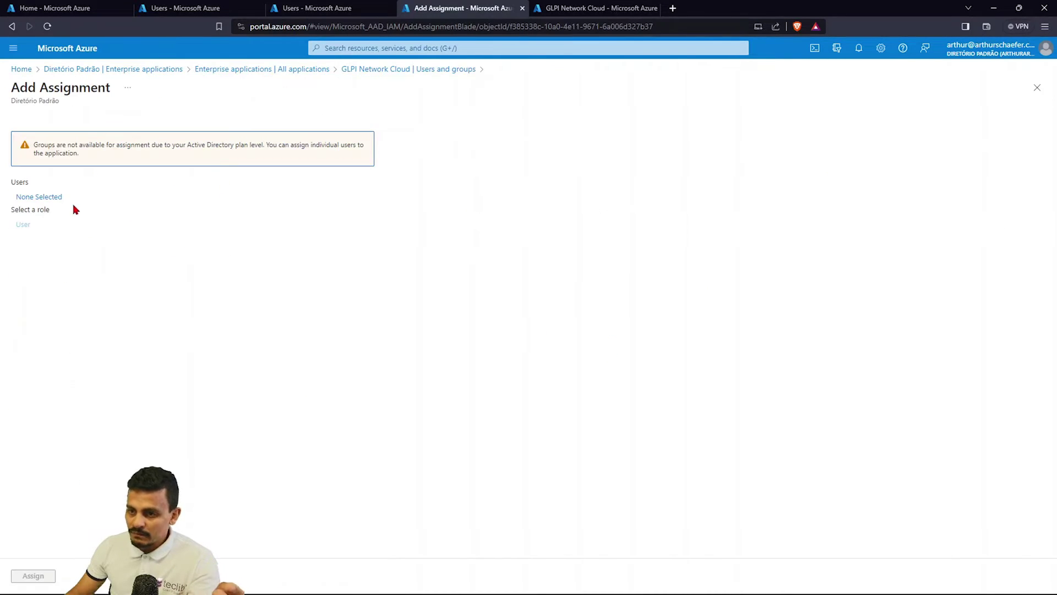
click(55, 197)
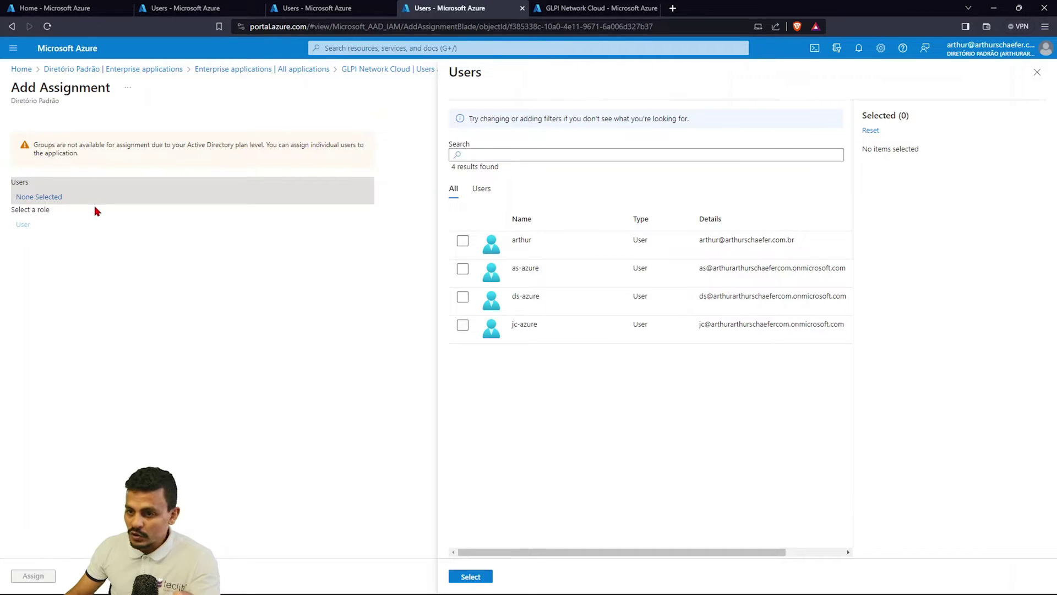
click(462, 297)
click(463, 325)
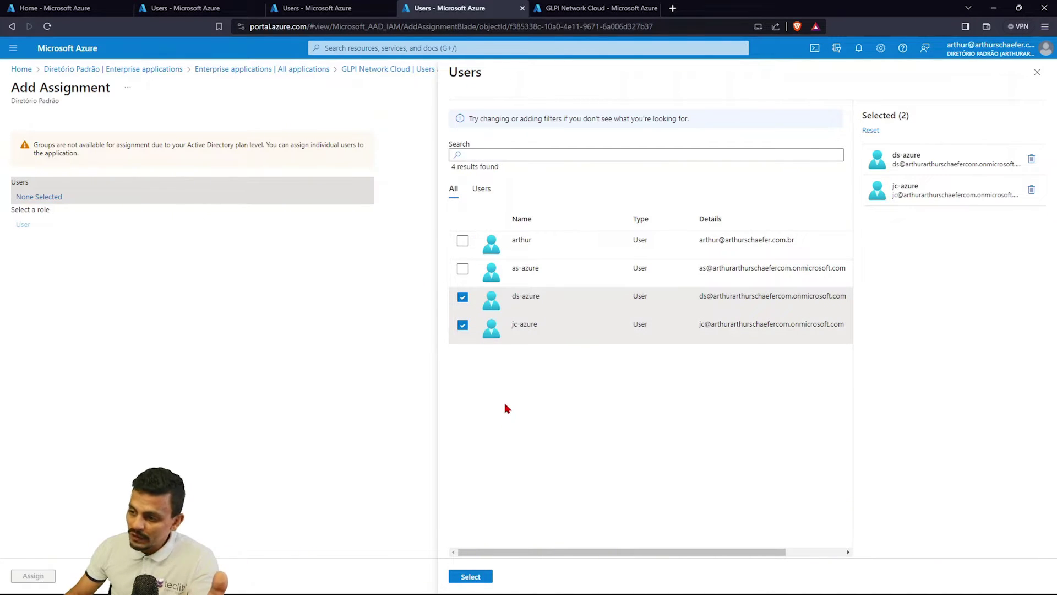
click(471, 577)
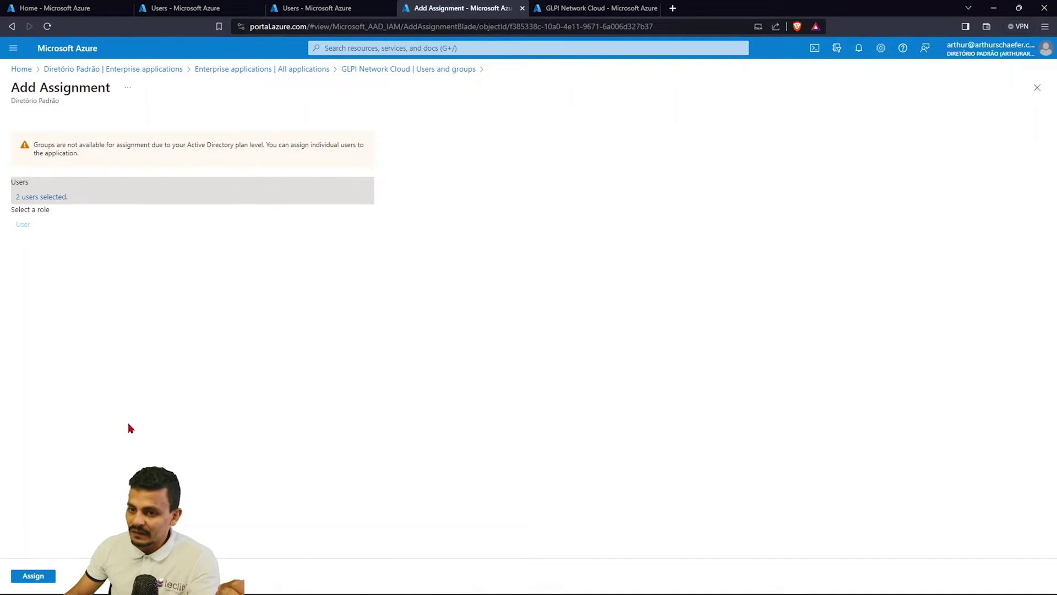
click(42, 574)
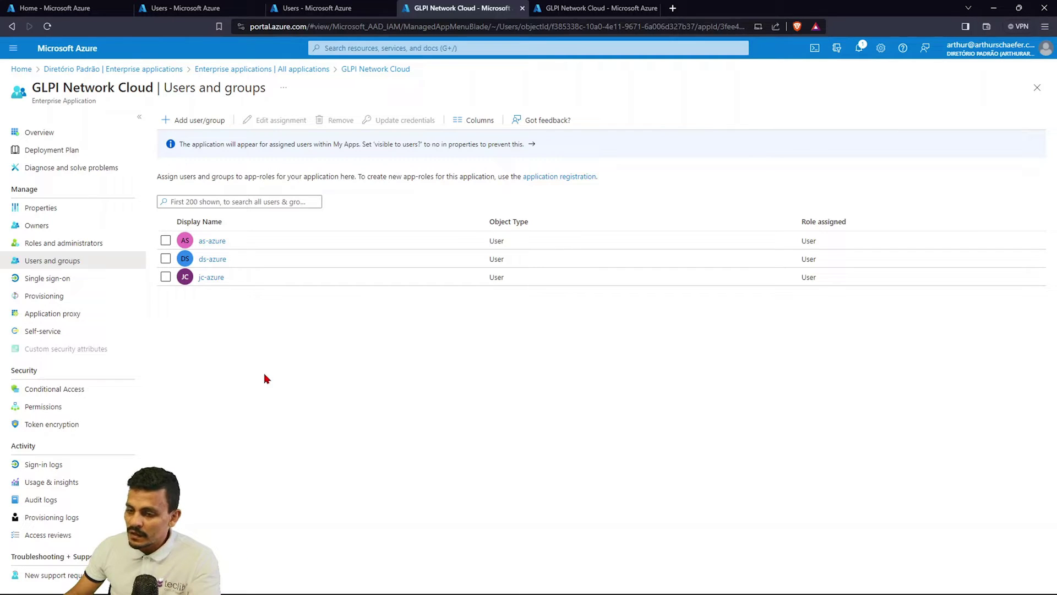
Show GLPI Network Cloud's provisioning settings with Automatic mode, status and attribute mappings.
click(93, 297)
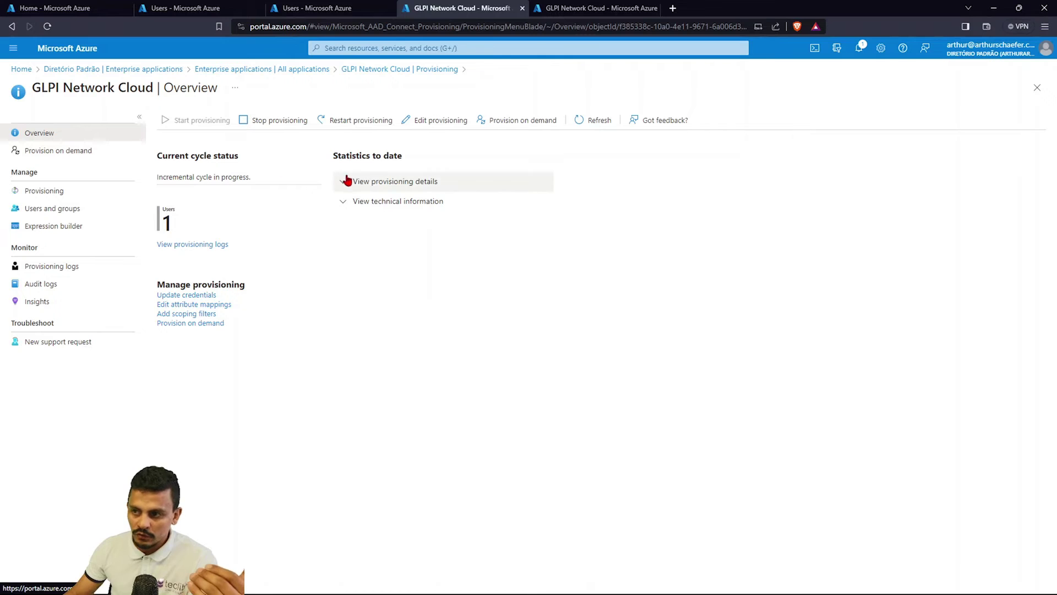
click(65, 190)
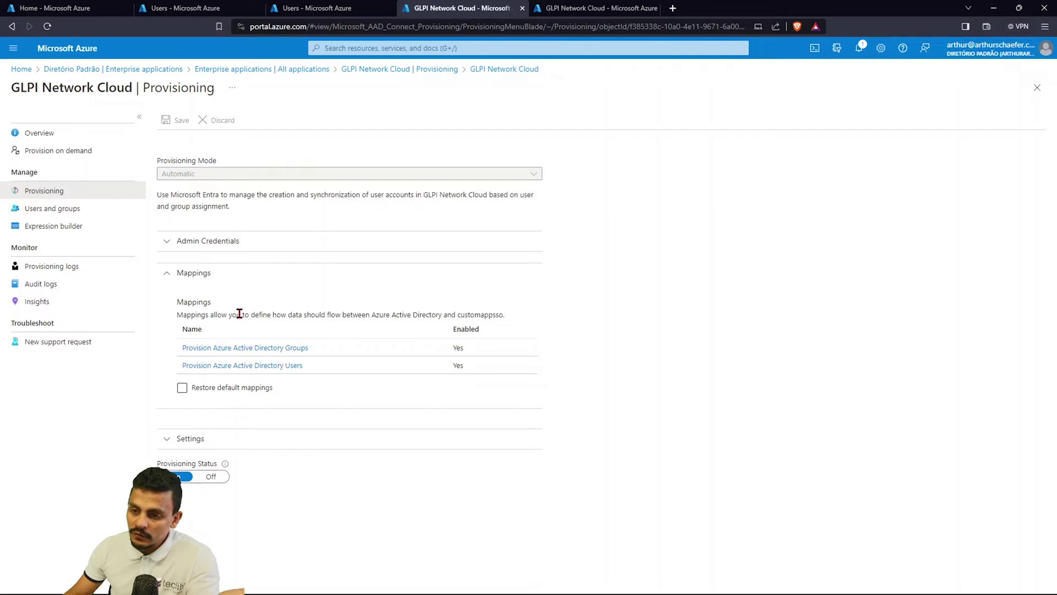
Provision the jc-azure user on demand into GLPI Network Cloud.
click(66, 151)
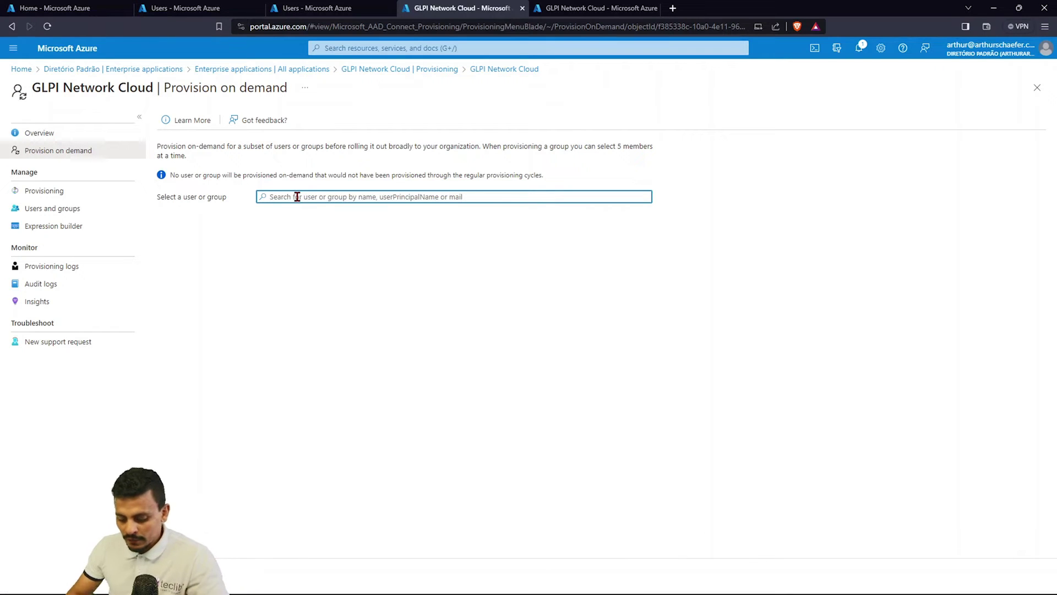
text(jc)
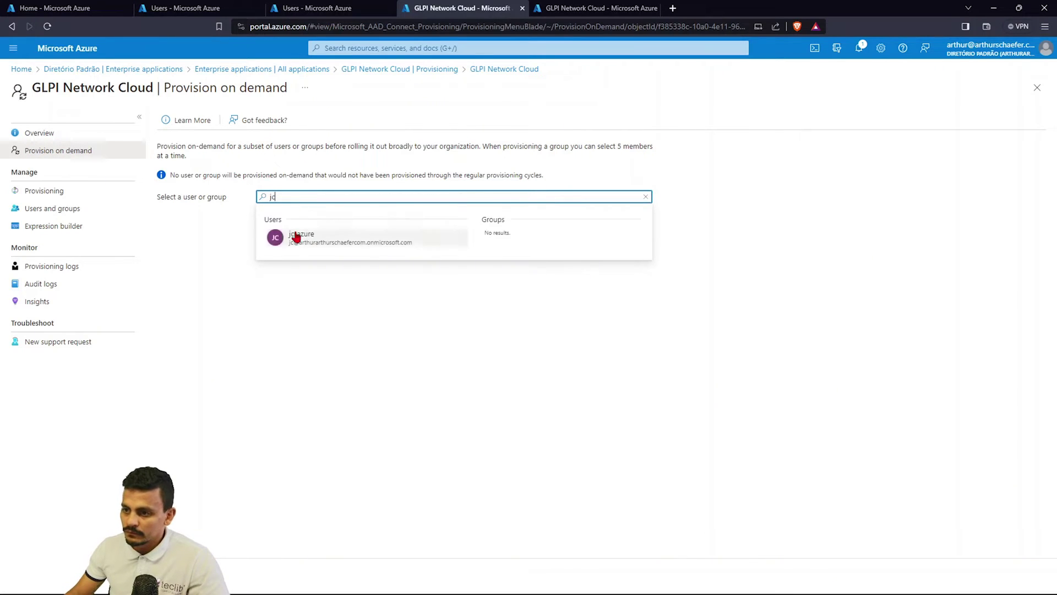
click(297, 236)
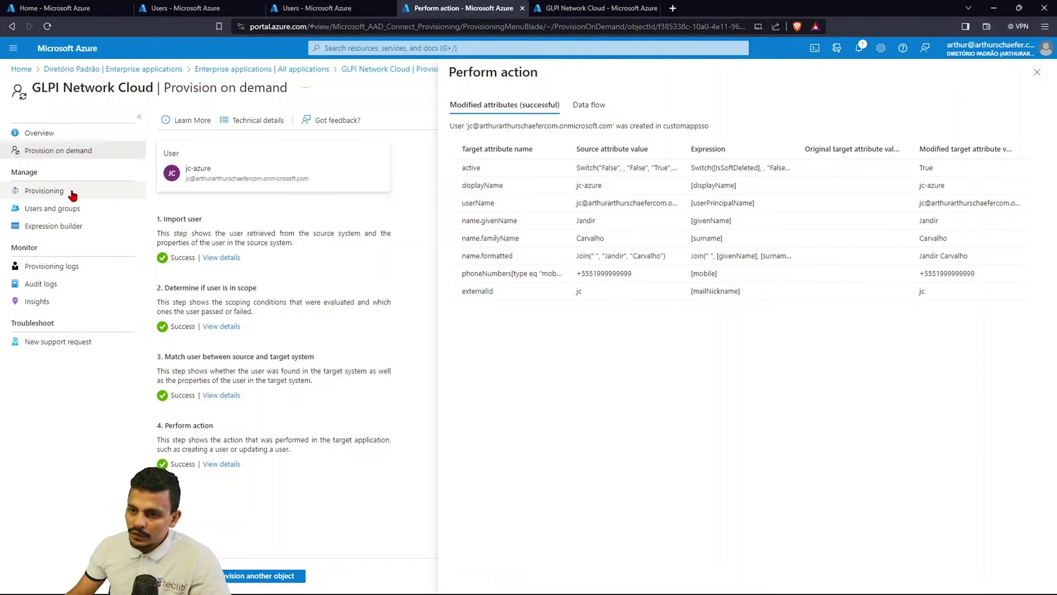
Provision the ds-azure user on demand, then bring GLPI's users list to the front.
click(25, 190)
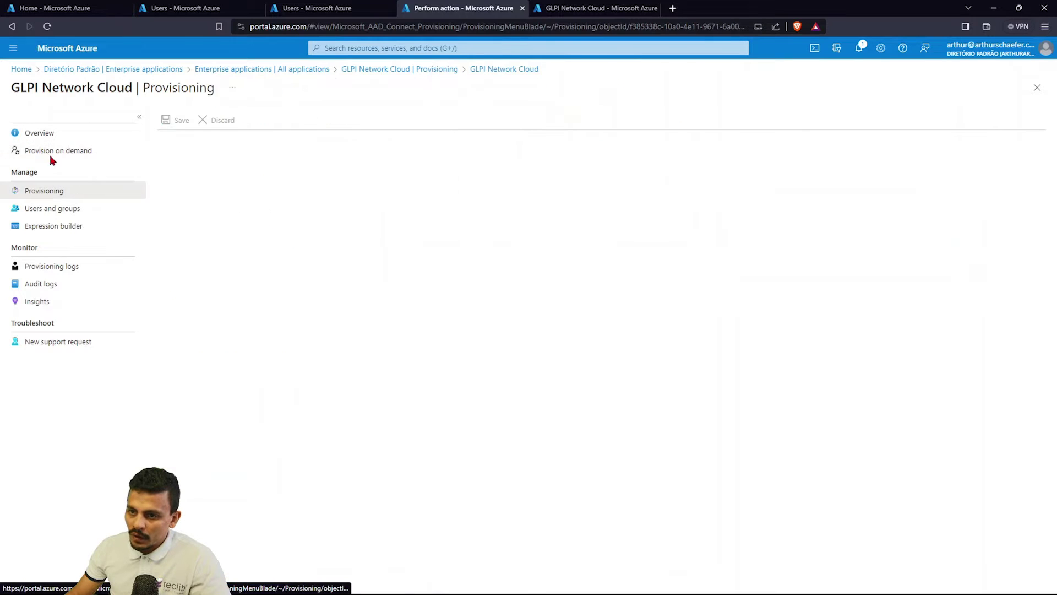
click(65, 150)
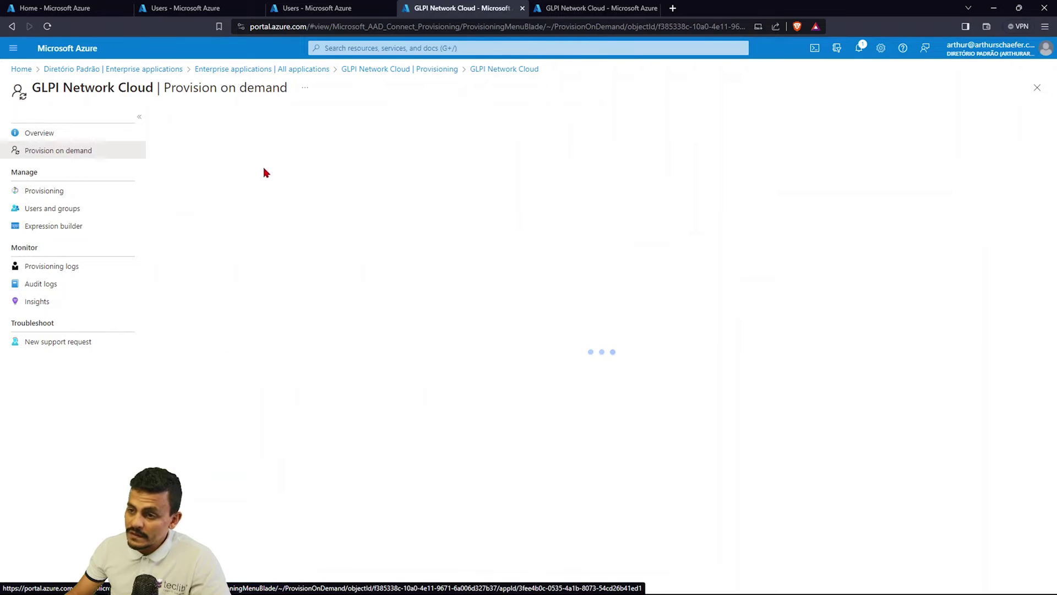
click(321, 196)
text(ds)
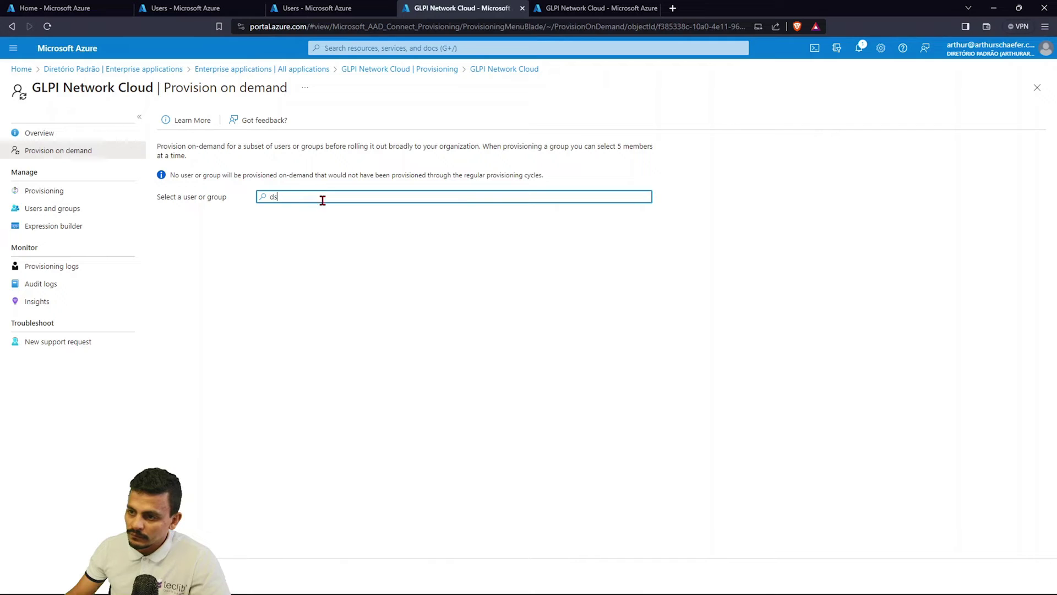
click(311, 238)
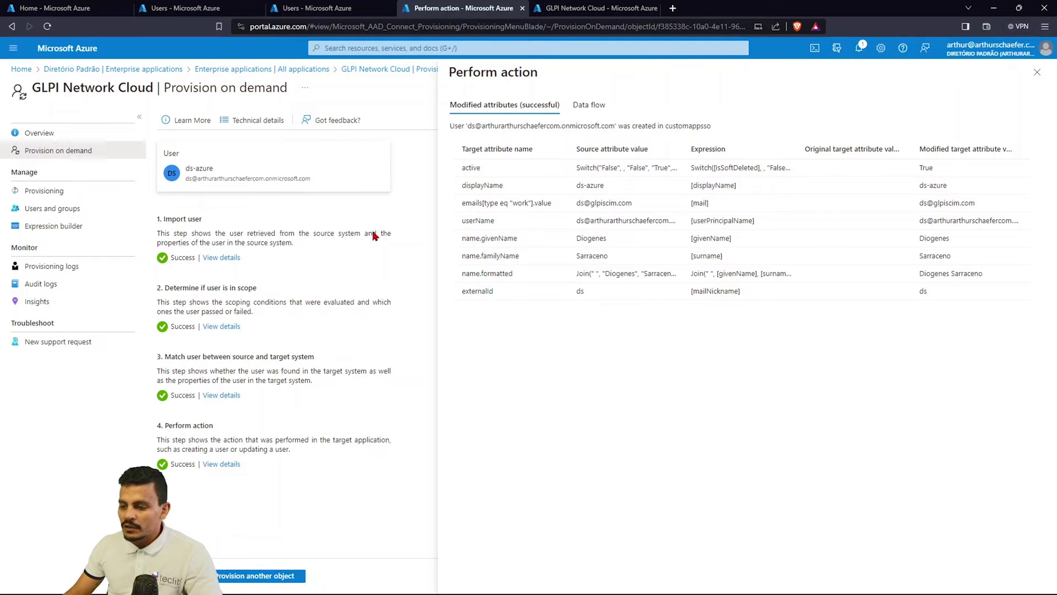
mouse_move(577, 581)
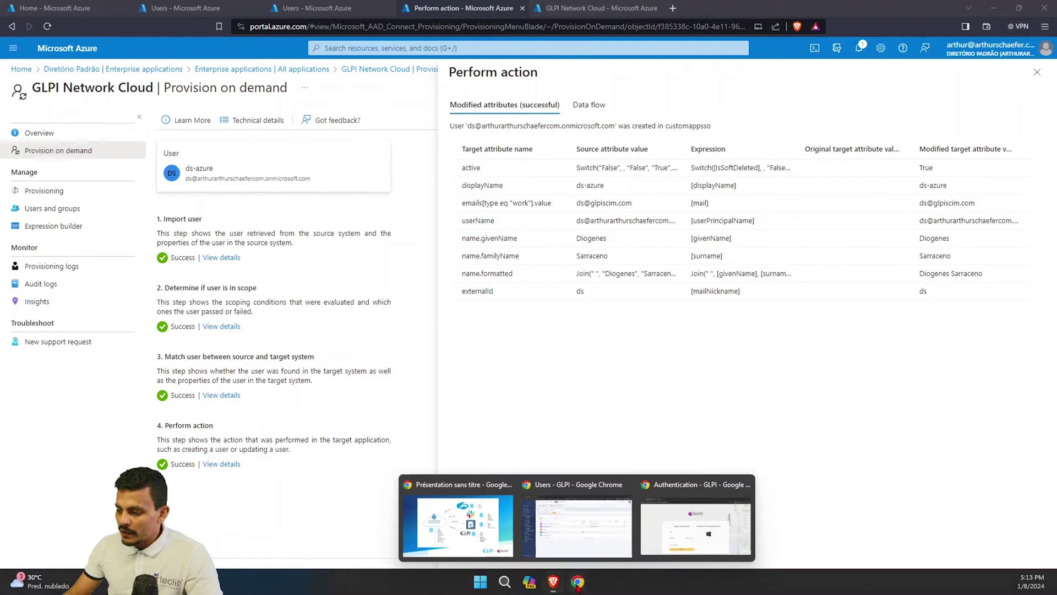
click(590, 501)
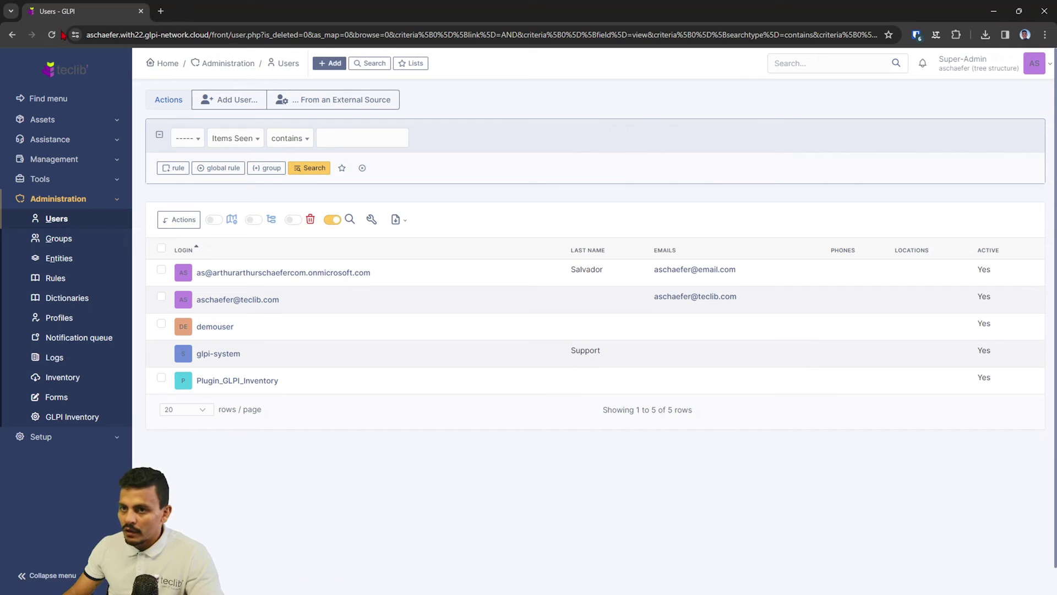
Reload GLPI's Users list to show seven accounts, including the Azure-provisioned users.
click(52, 35)
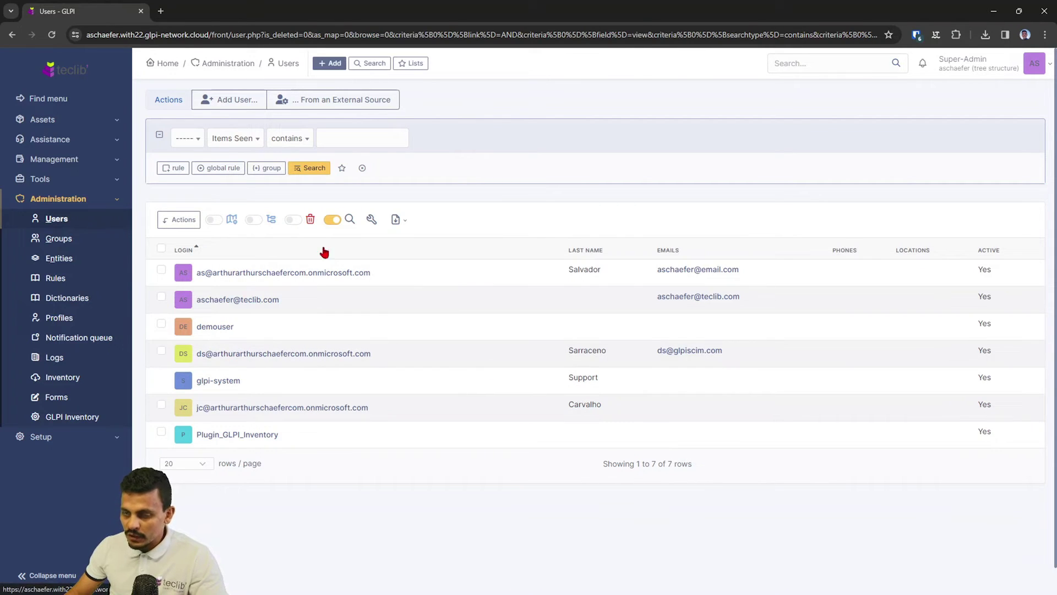
Open a private window on the GLPI site and start the Azure sign-in.
key(ctrl+shift+n)
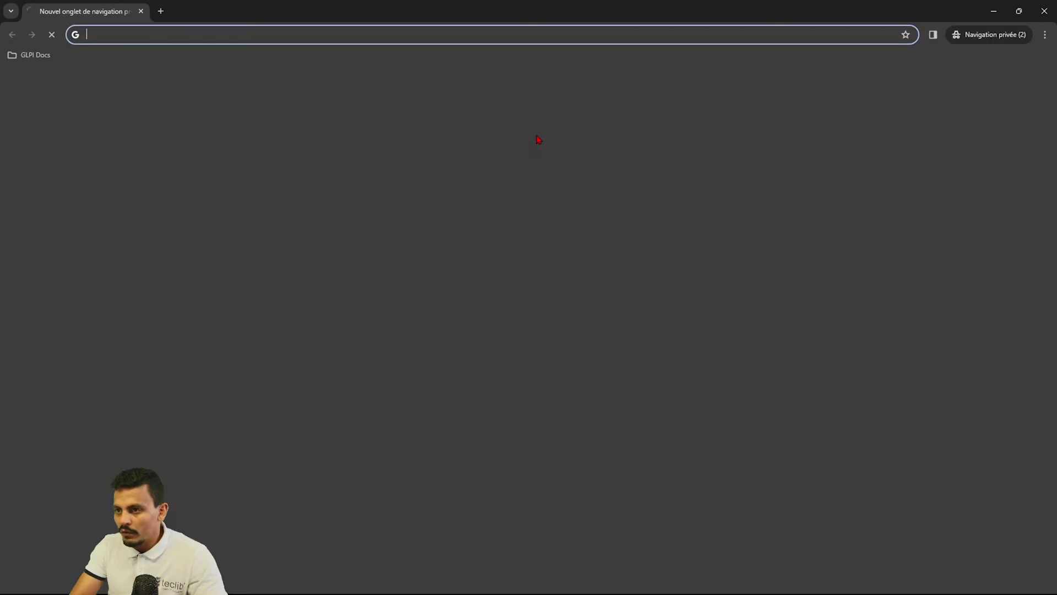
text(as)
key(Return)
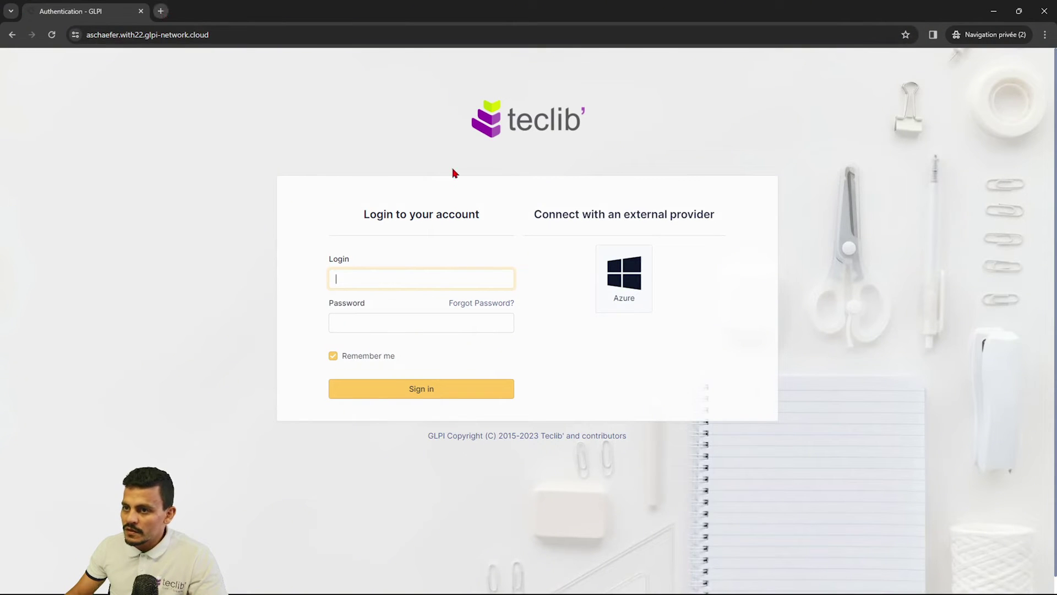
click(639, 290)
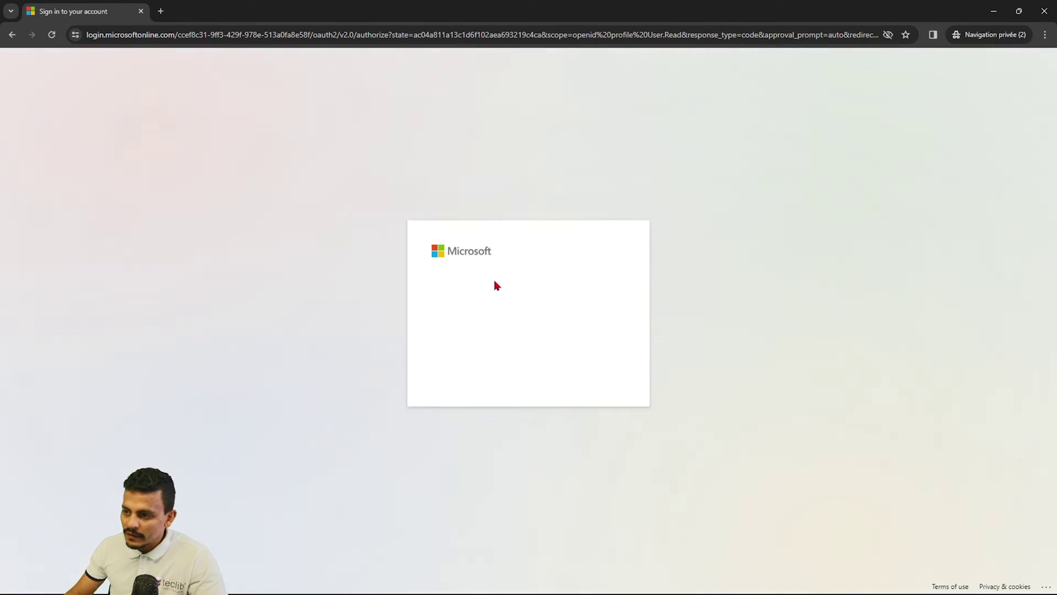
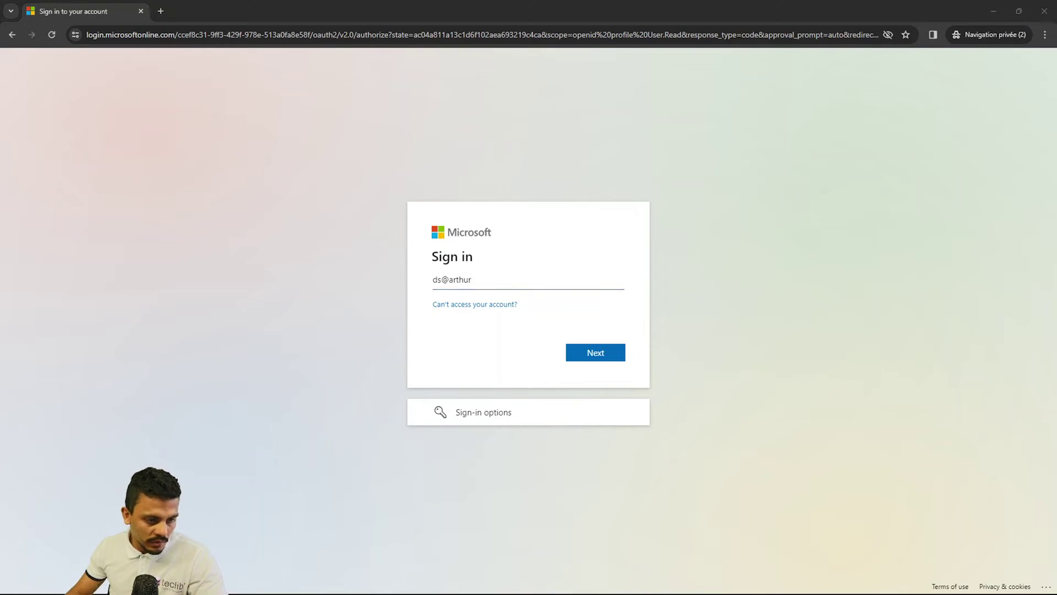
Enter the provisioned user's email address and password to sign in.
click(503, 279)
text(arthurschaefercom.onmicrosoft.com)
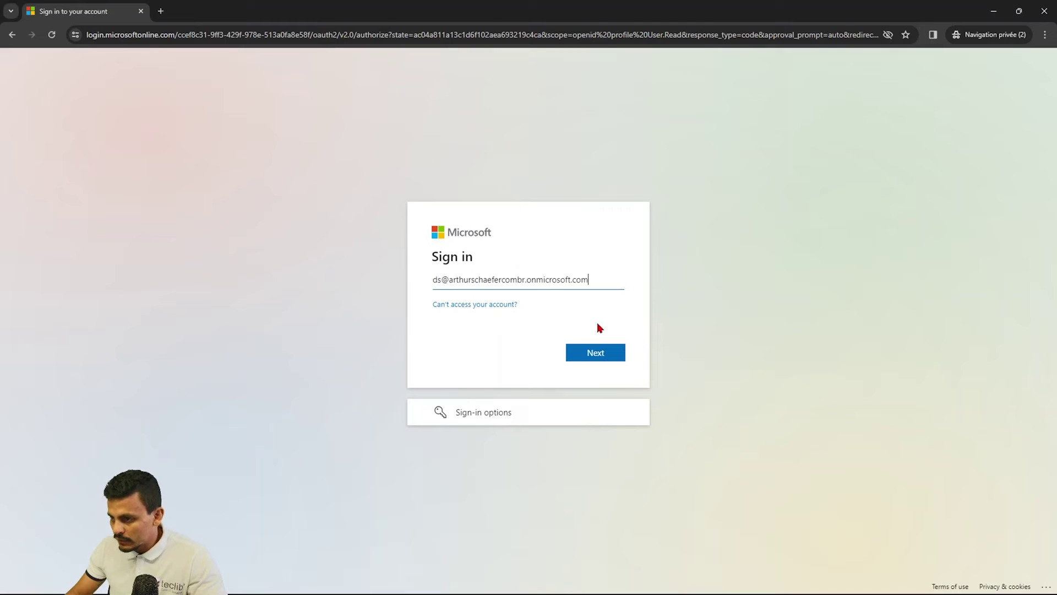
click(595, 350)
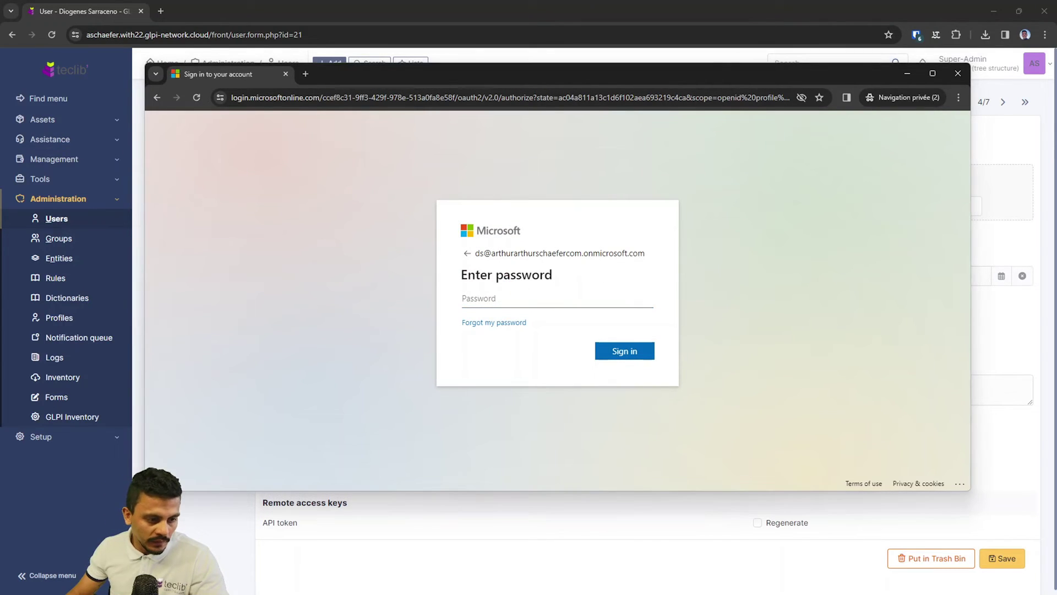
click(484, 298)
key(ctrl+v)
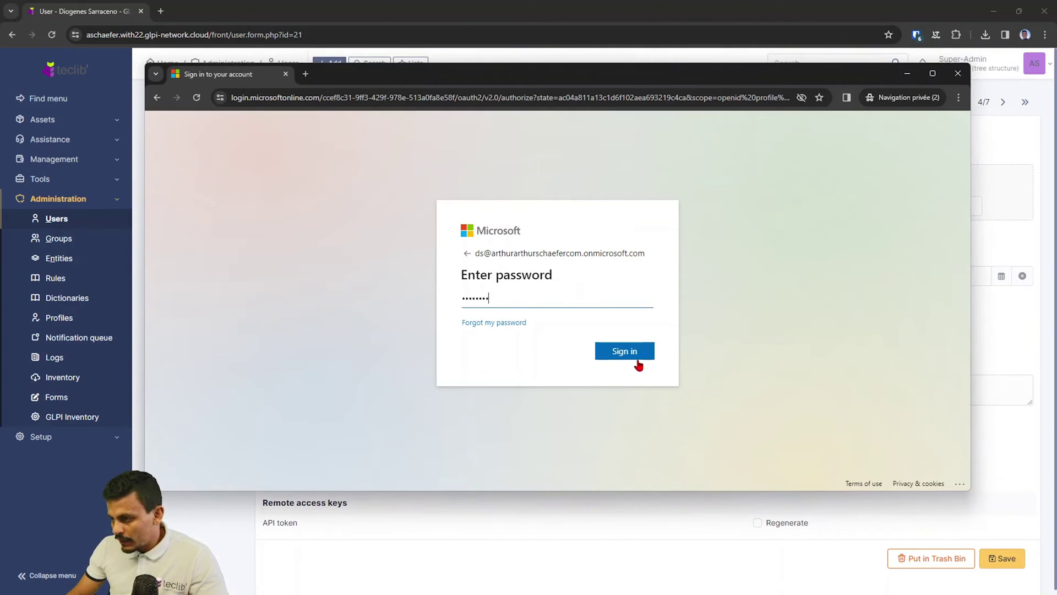
click(632, 354)
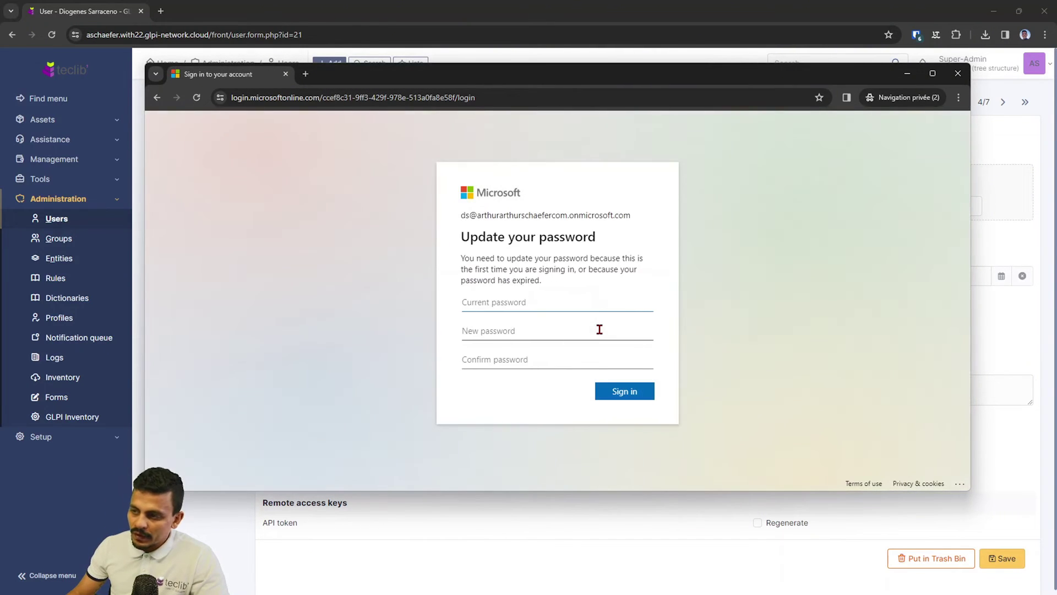
Change the initial password, postpone the security setup, and stay signed in.
key(ctrl+v)
click(499, 331)
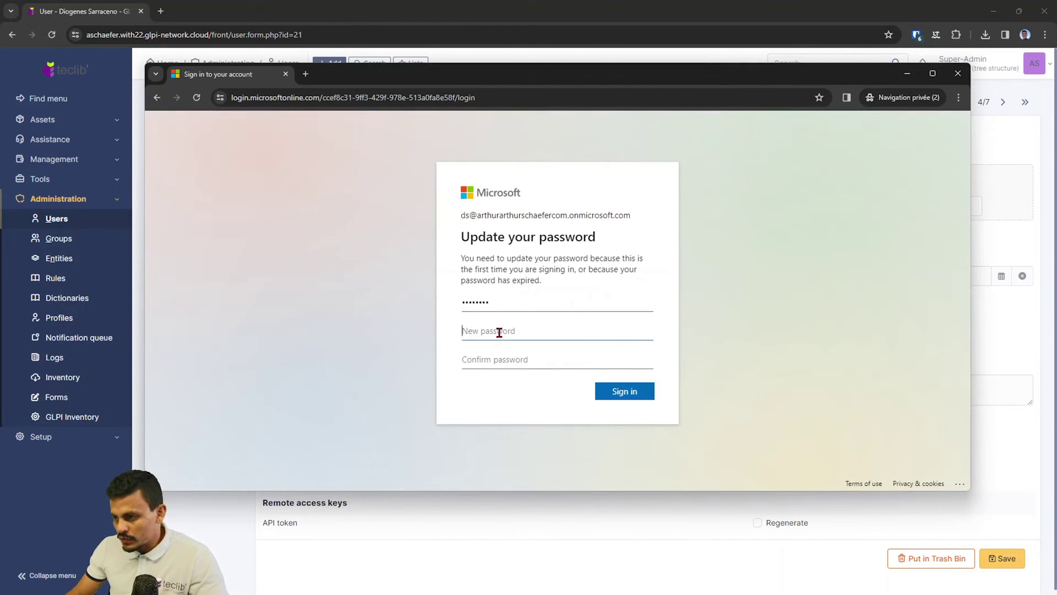
text(a)
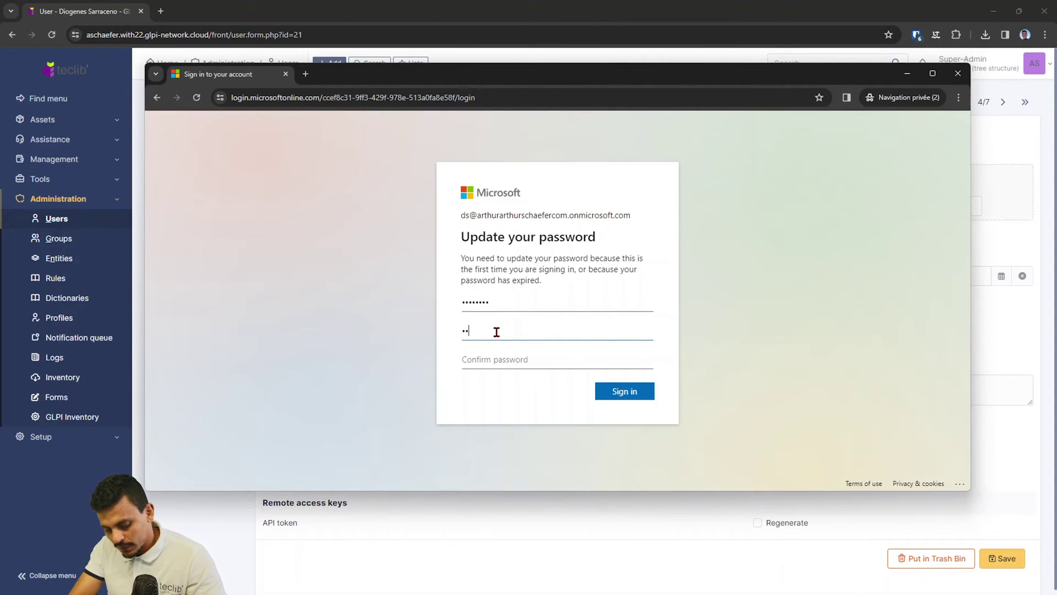
text(a)
key(Tab)
text(a)
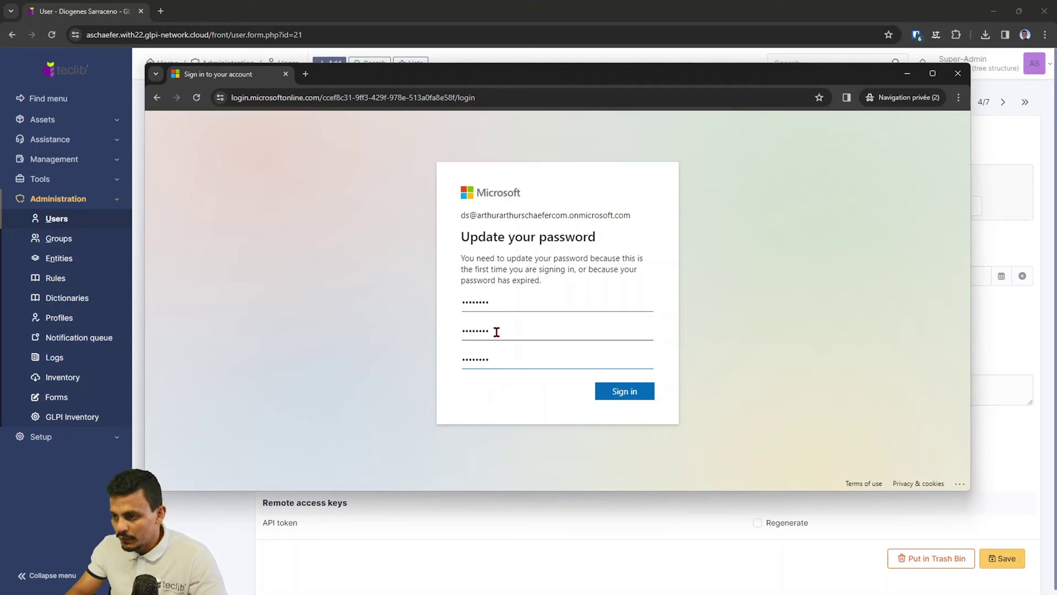
click(604, 392)
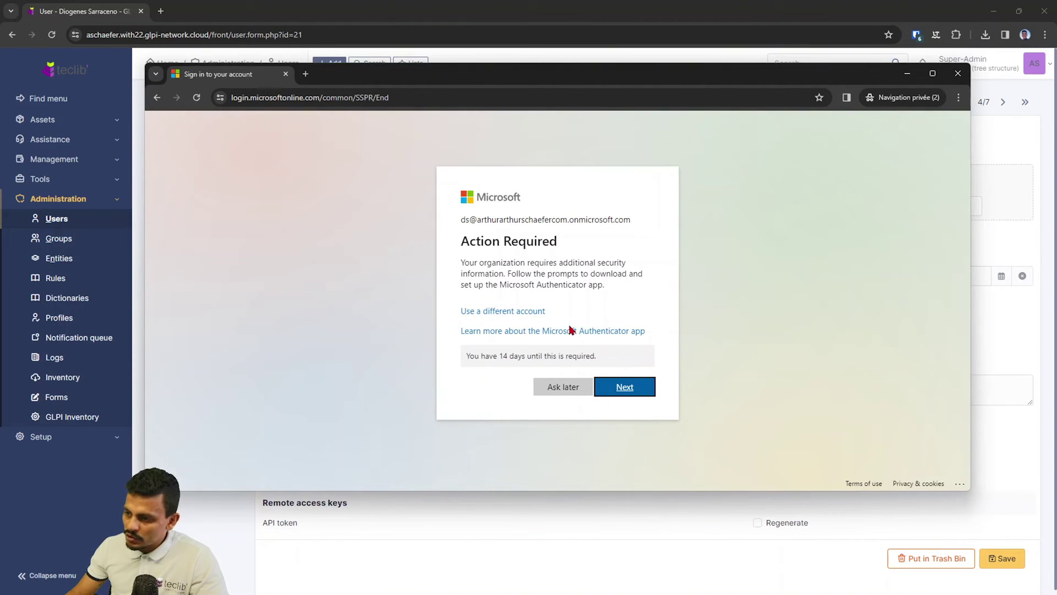
click(550, 388)
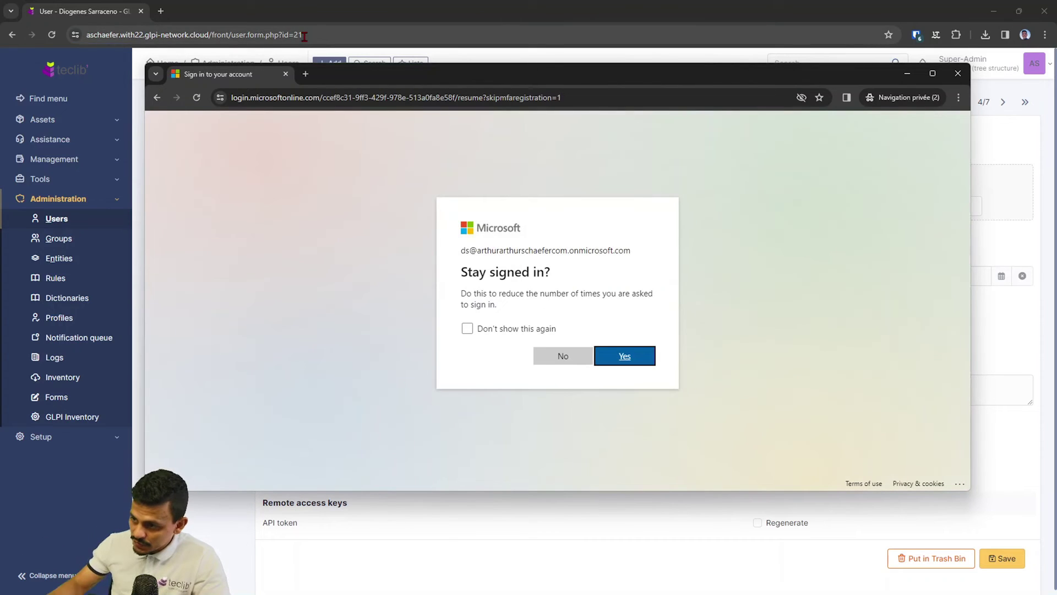
click(625, 355)
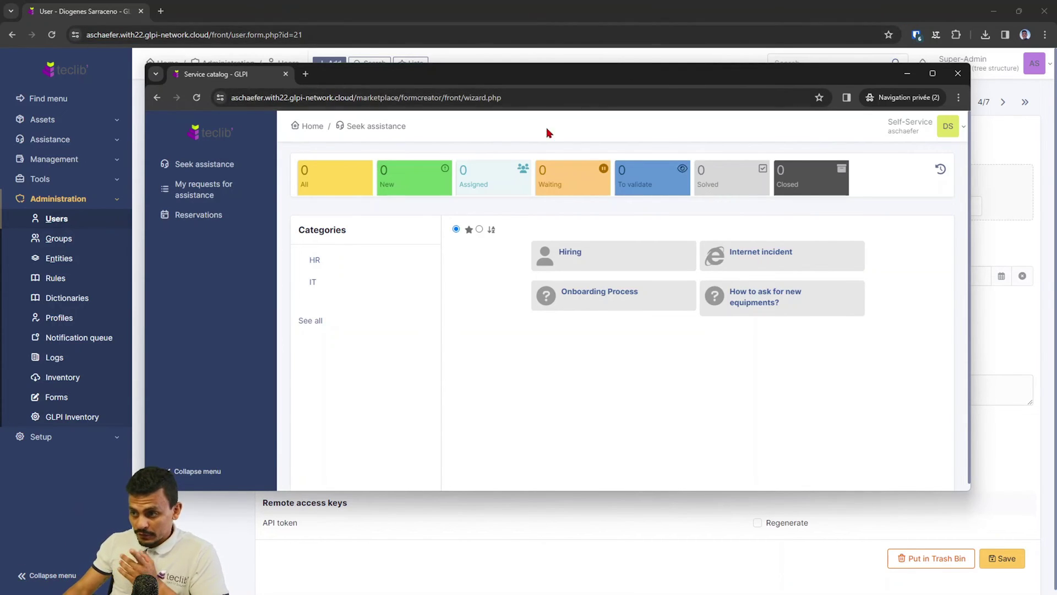
Return to the admin GLPI window and check the provisioned user's empty Phones field.
click(932, 9)
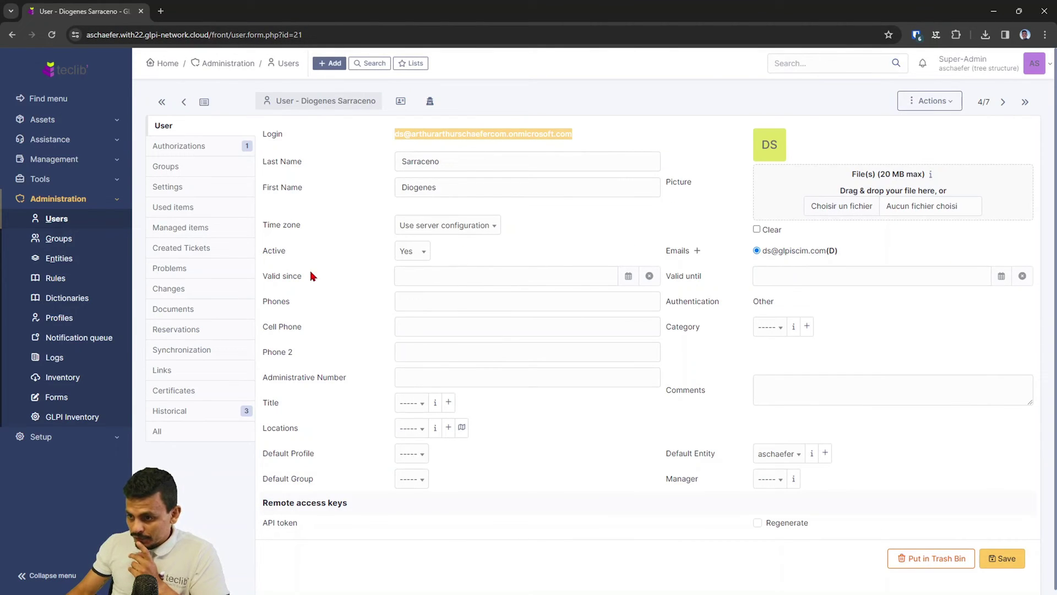
click(417, 301)
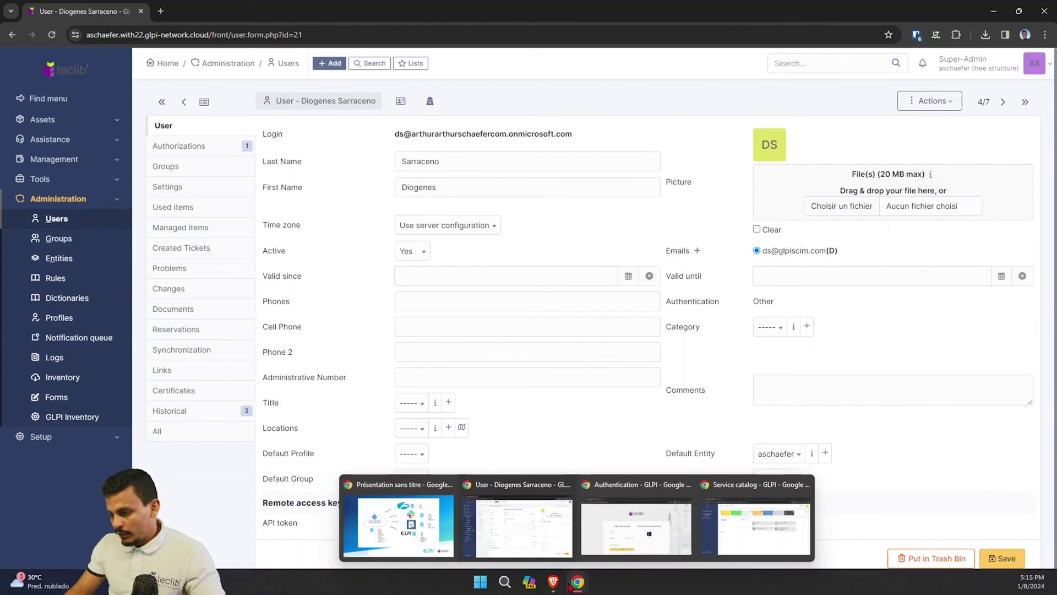
Open the provisioned test user's profile from the Azure users list.
click(553, 585)
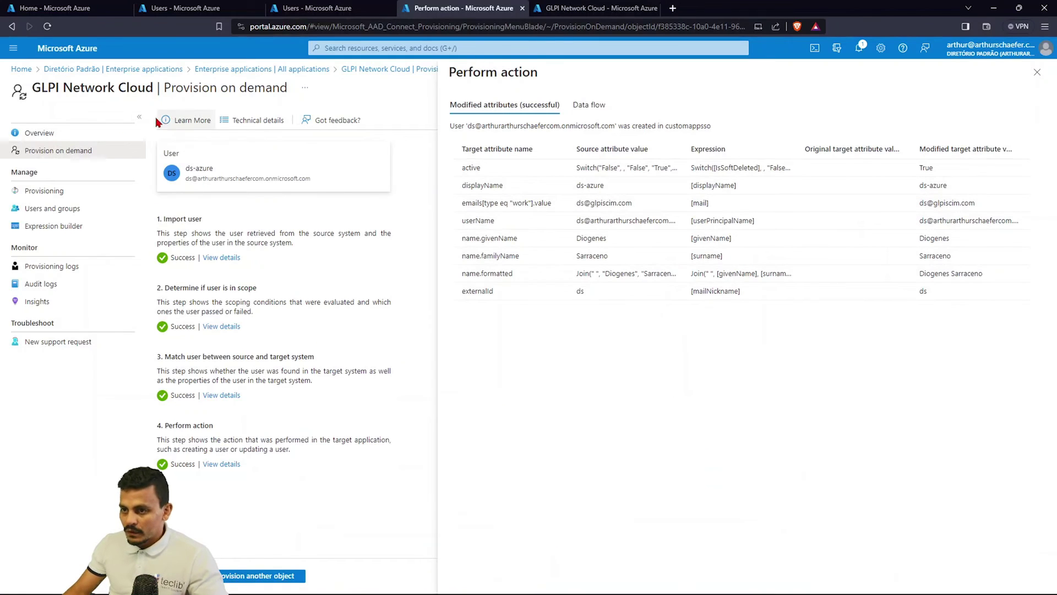
click(184, 7)
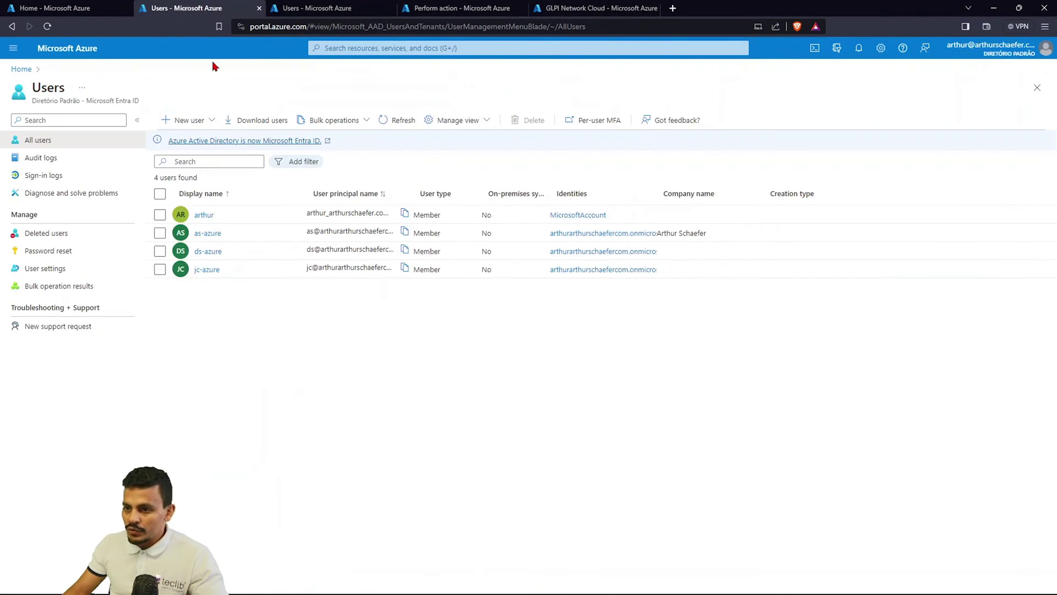
click(212, 254)
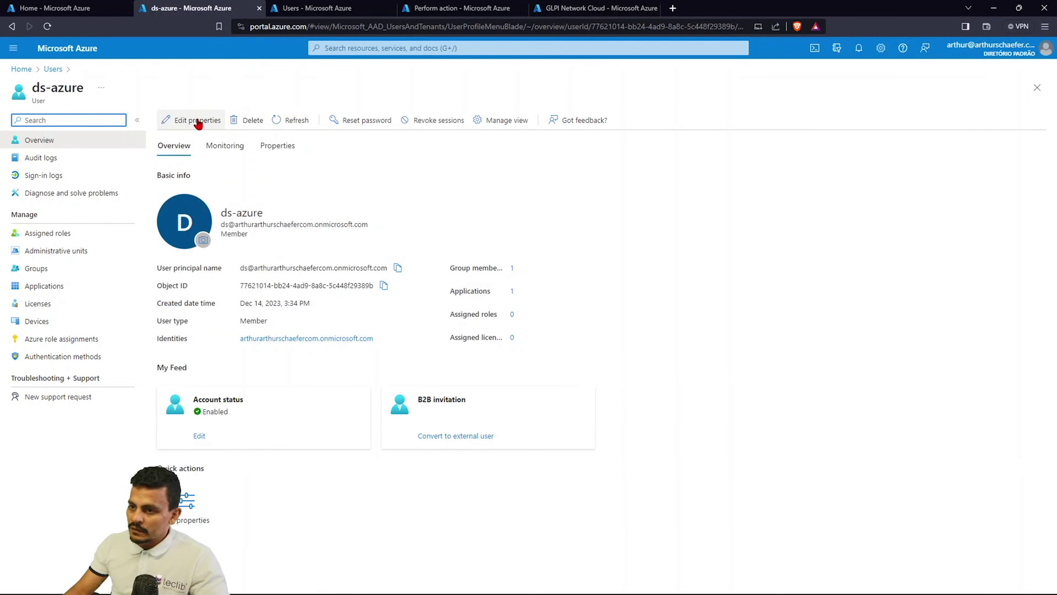
Set the user's mobile phone to 51999999 under Contact Information and save.
click(197, 121)
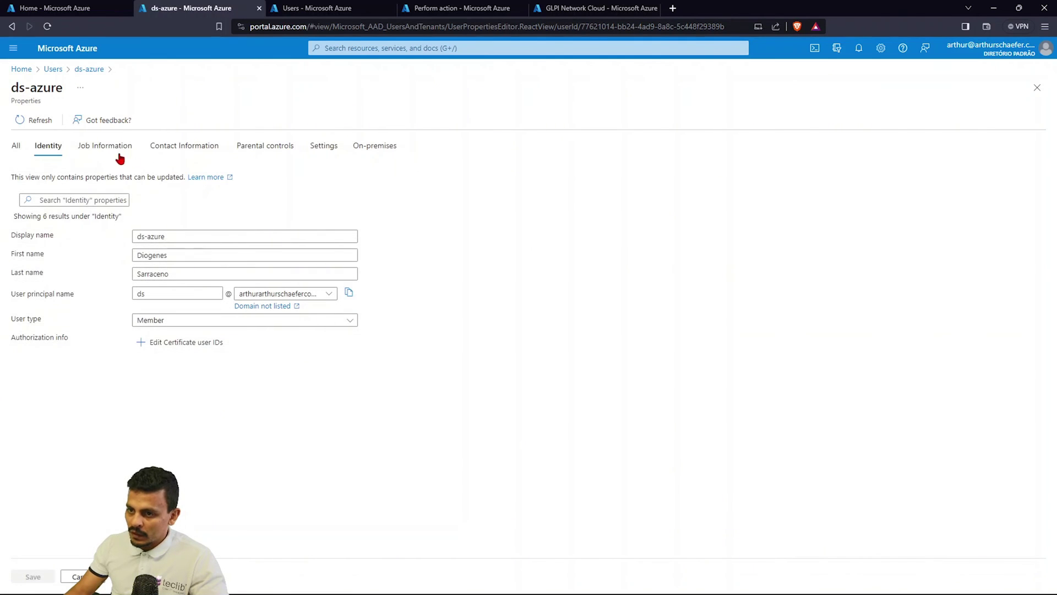
click(110, 150)
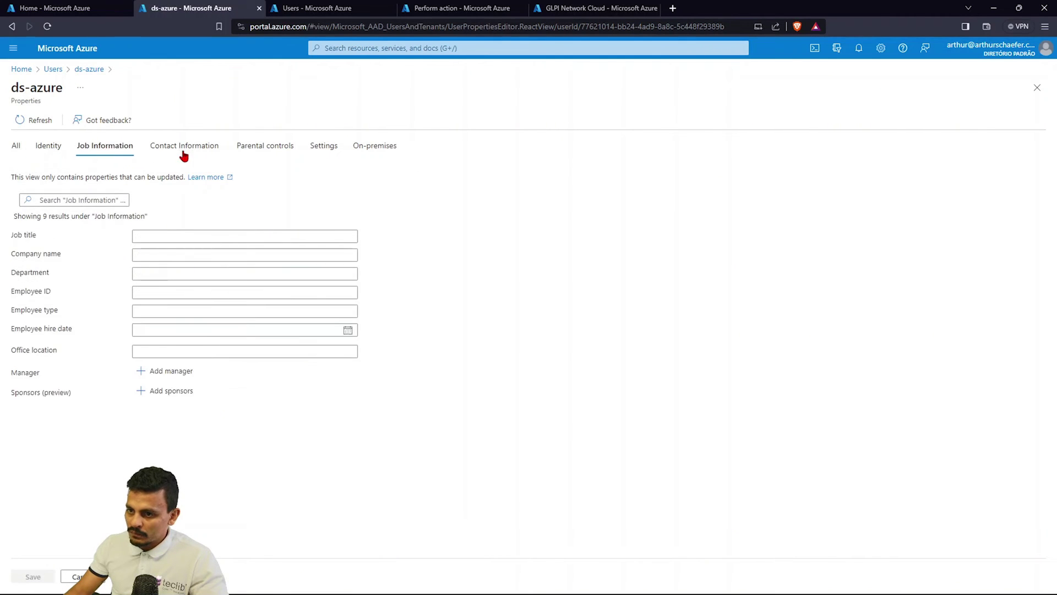
click(182, 151)
click(179, 331)
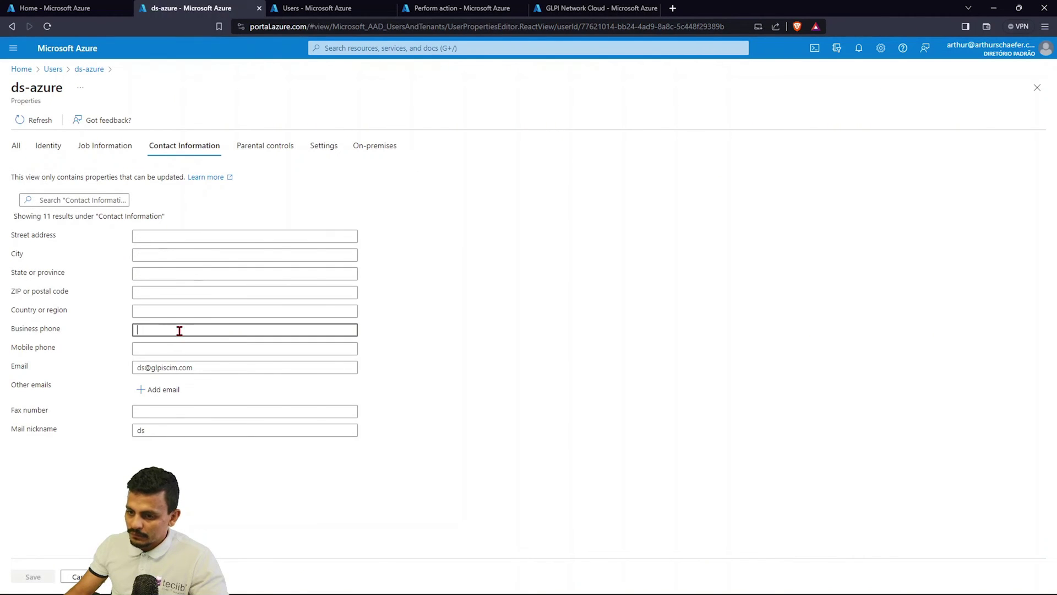
key(Tab)
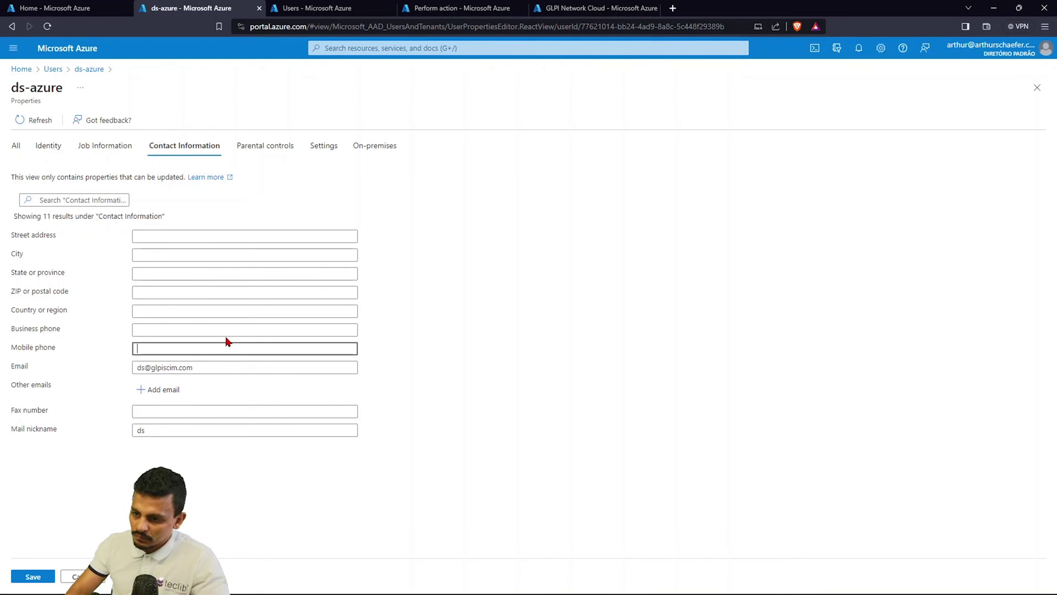
text(51999999)
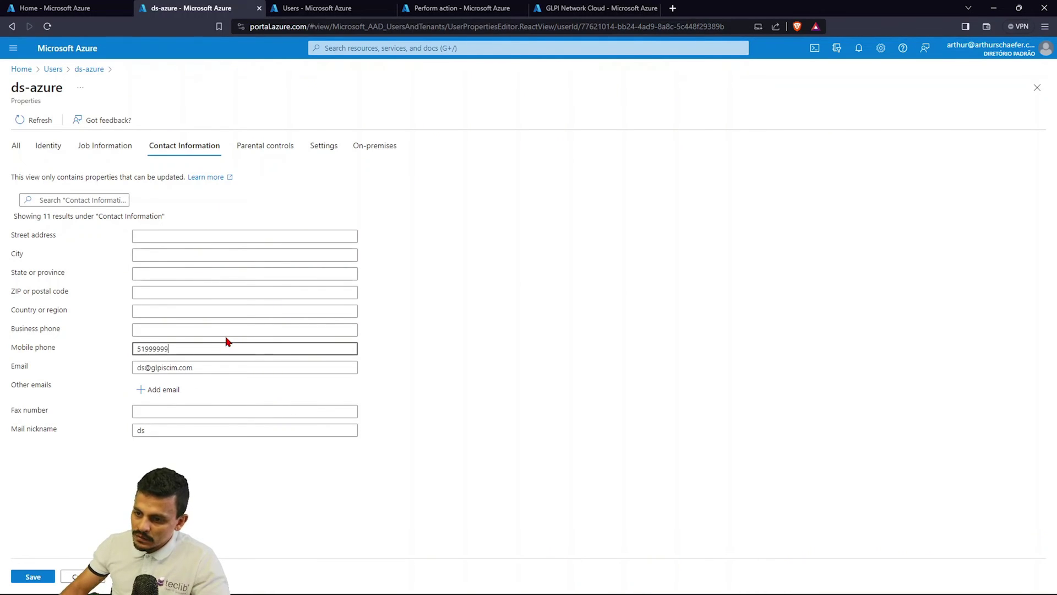
click(33, 576)
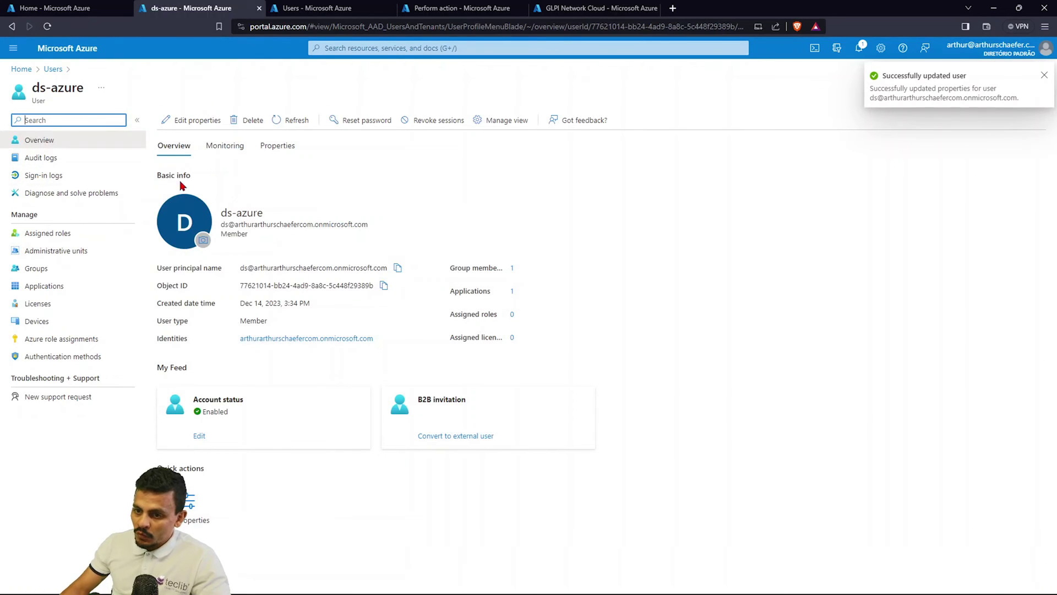
Provision the 'ds' test user on demand to GLPI Network Cloud.
click(419, 7)
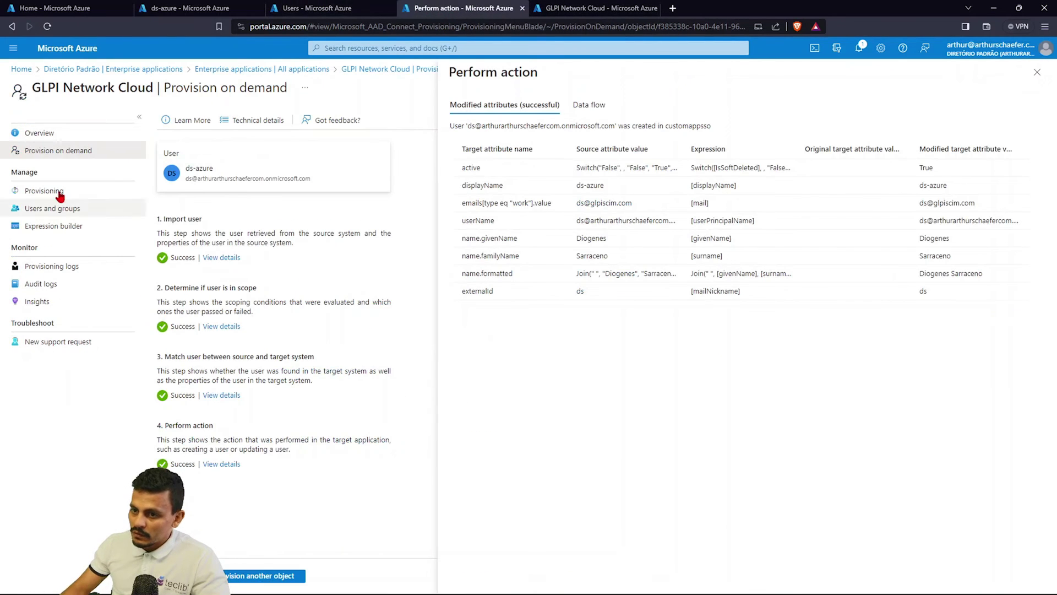
click(34, 132)
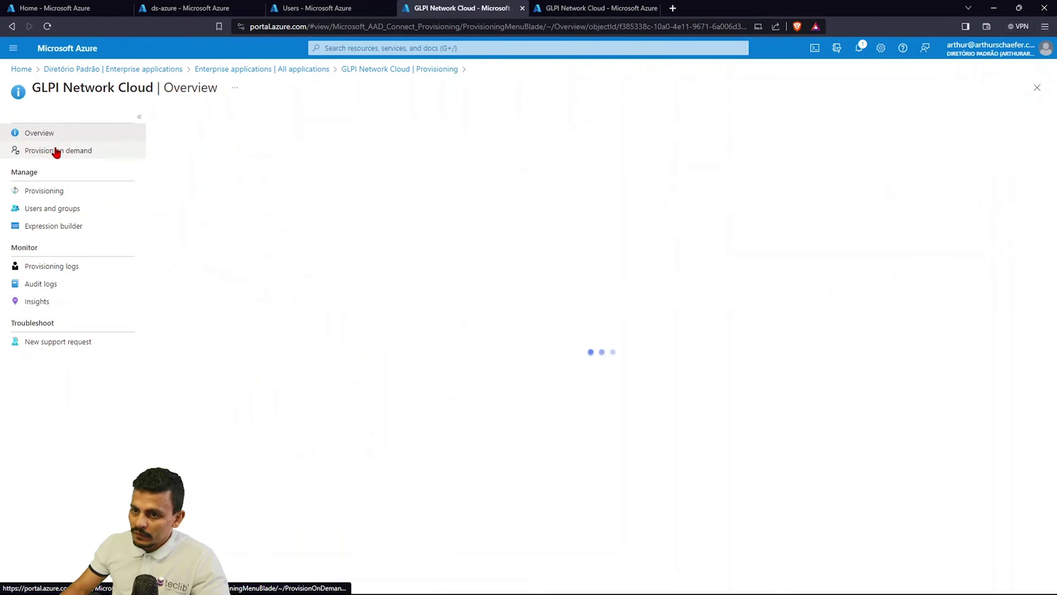
click(56, 152)
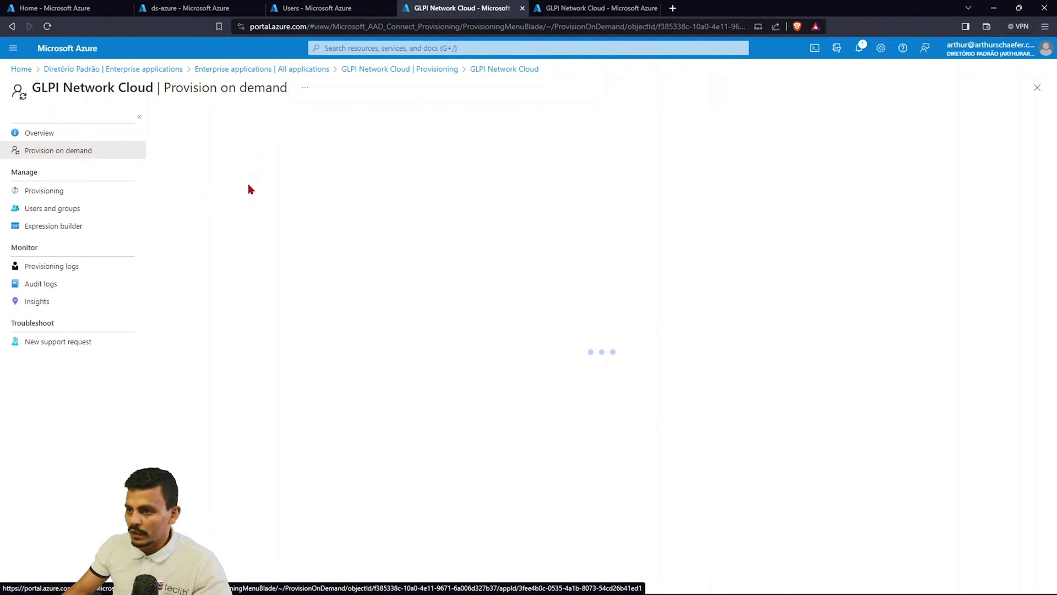
click(329, 197)
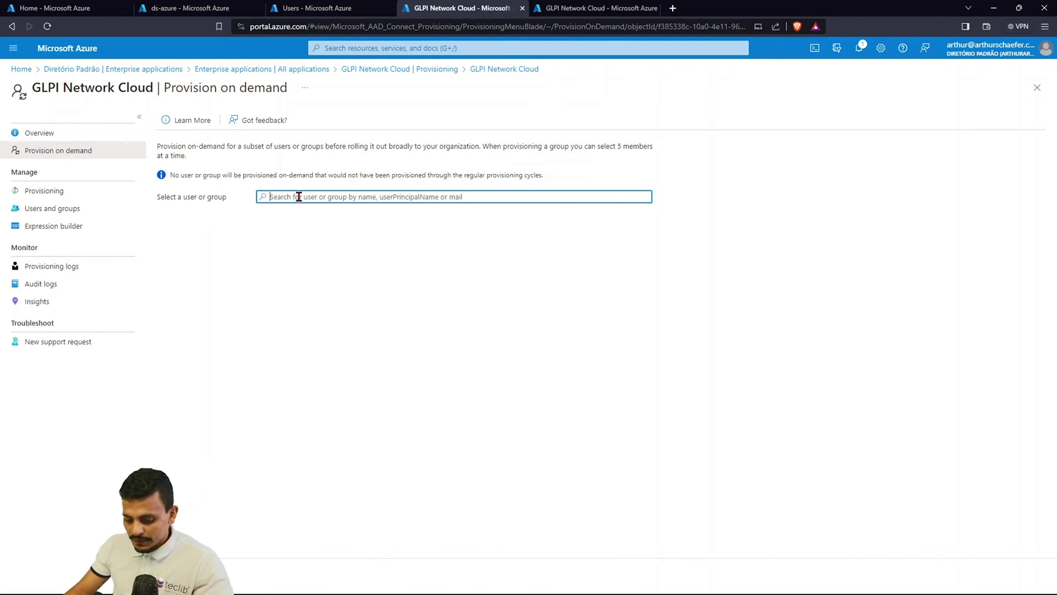
text(ds)
click(332, 233)
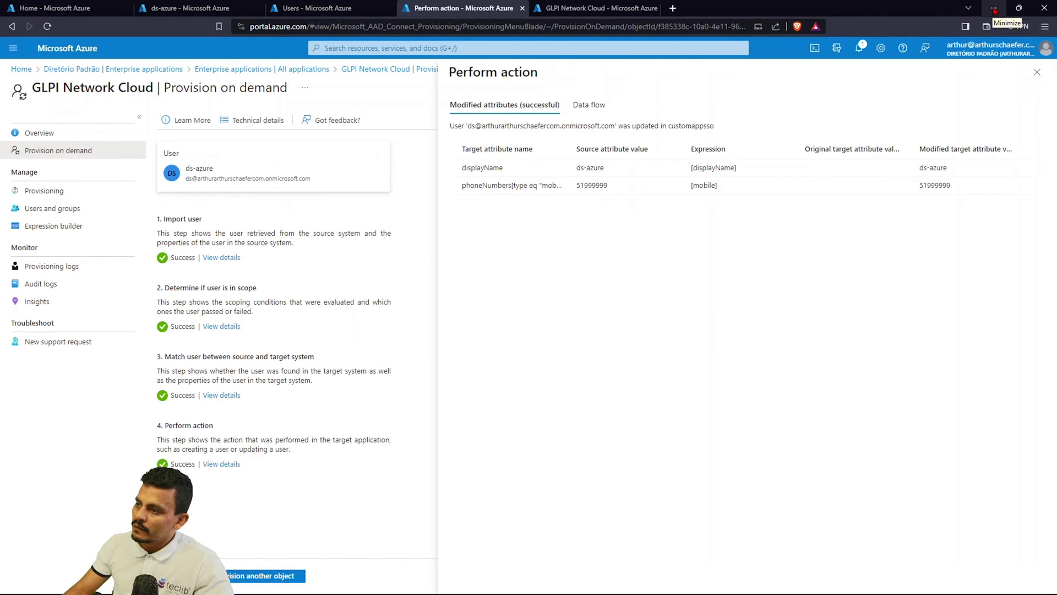
click(994, 10)
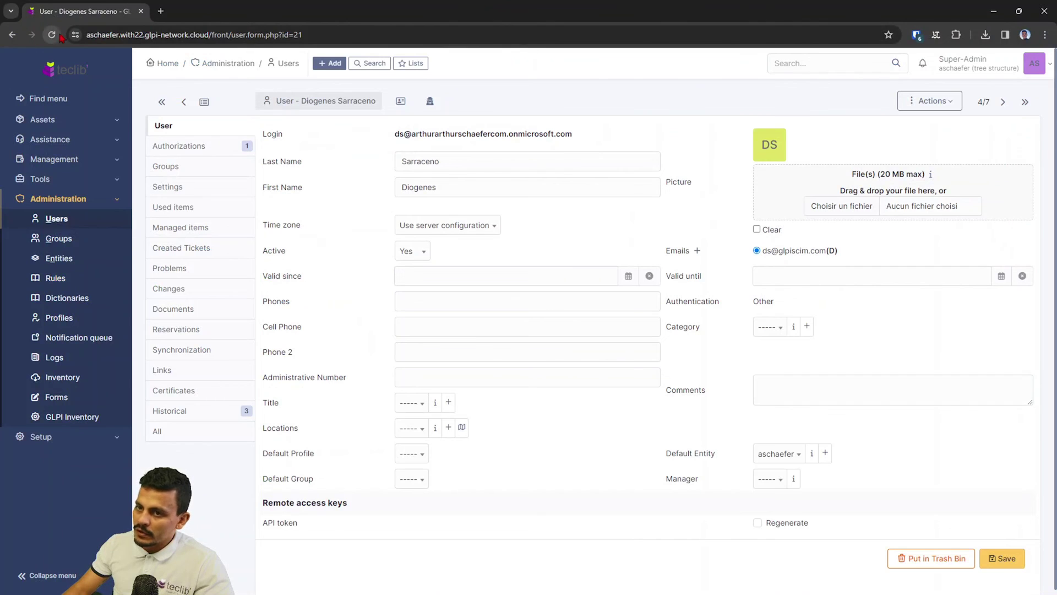
Reload the GLPI user record and check that Cell Phone shows 51999999.
click(52, 34)
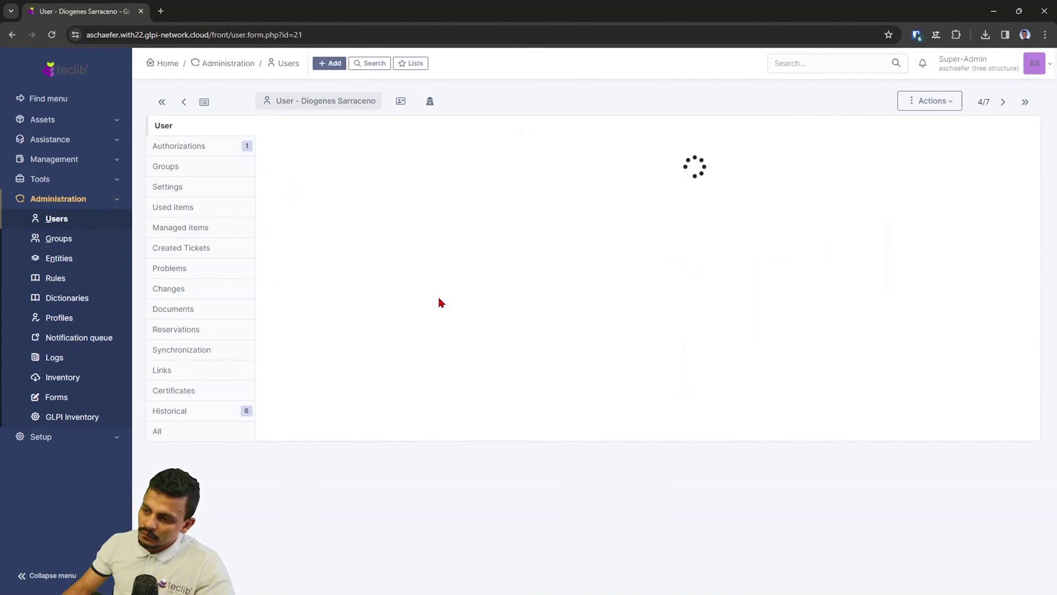
drag(483, 334, 369, 333)
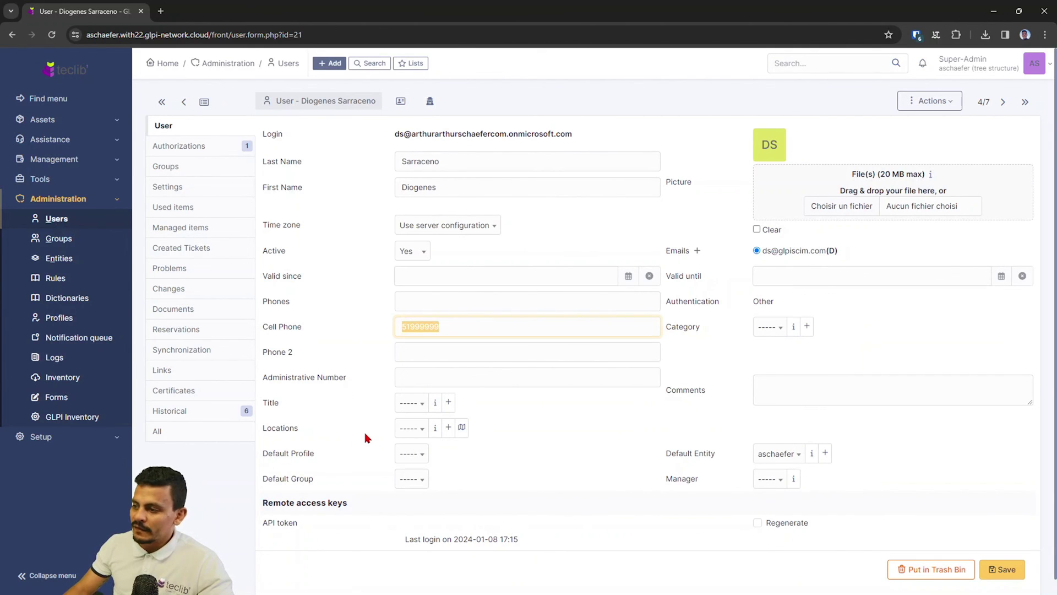
click(40, 436)
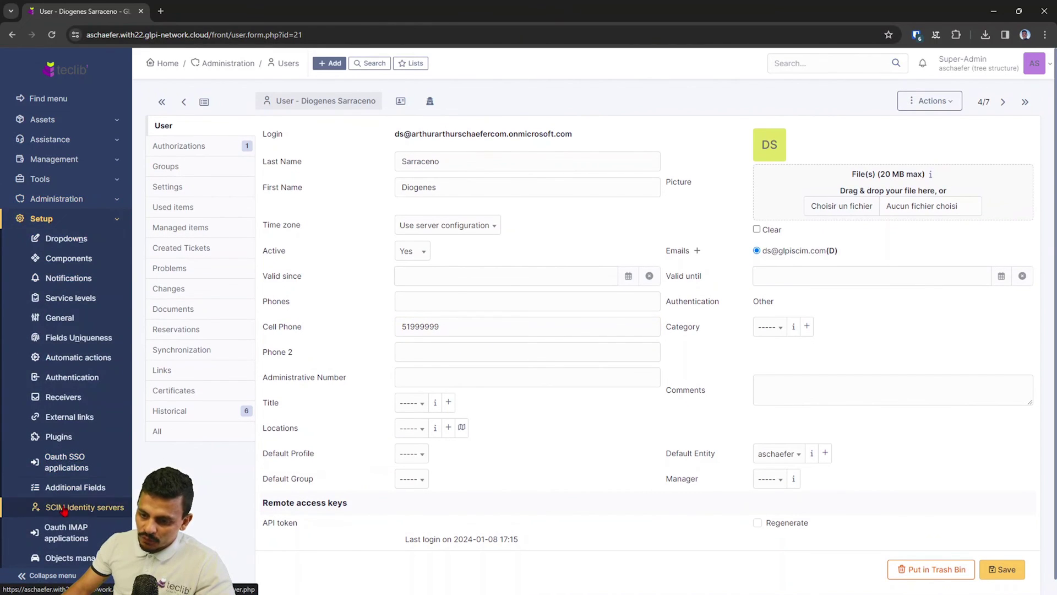
Show the Queries log of the Azure - SCIM<>GLPI server under Setup > SCIM Identity servers.
click(66, 463)
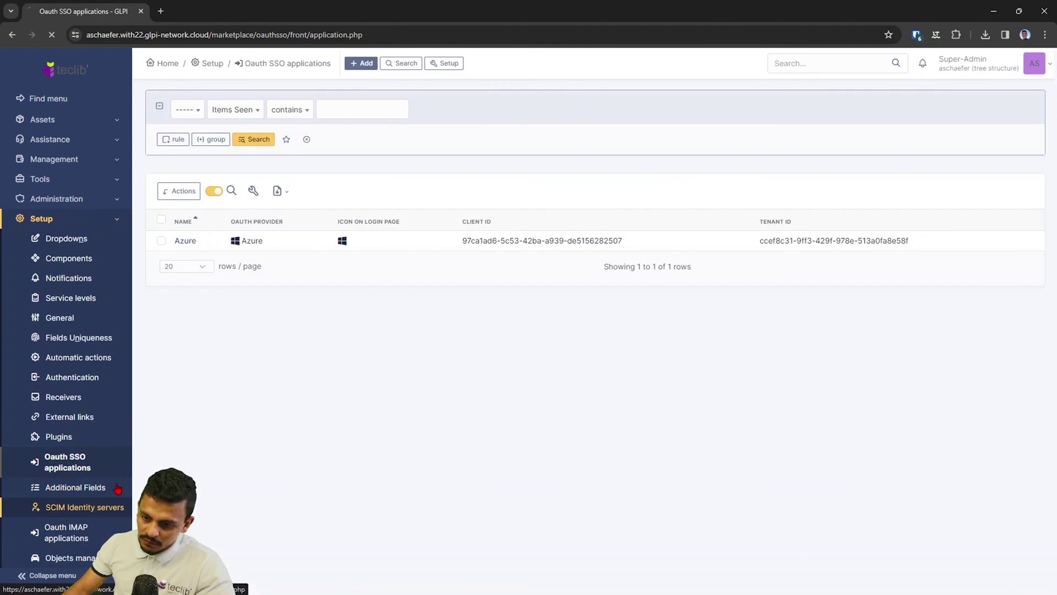
click(116, 497)
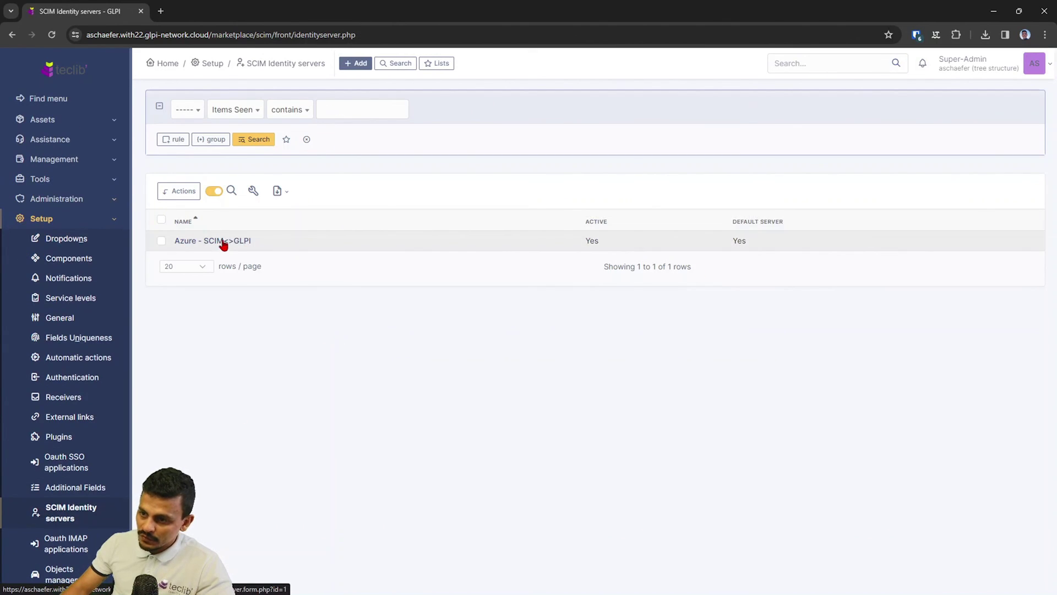
click(223, 242)
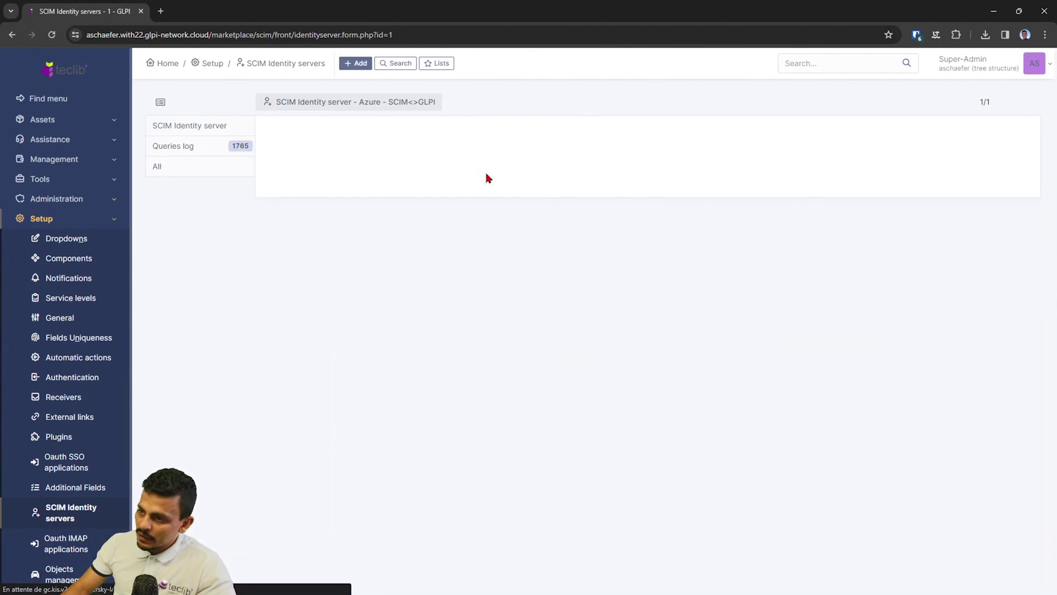
click(218, 150)
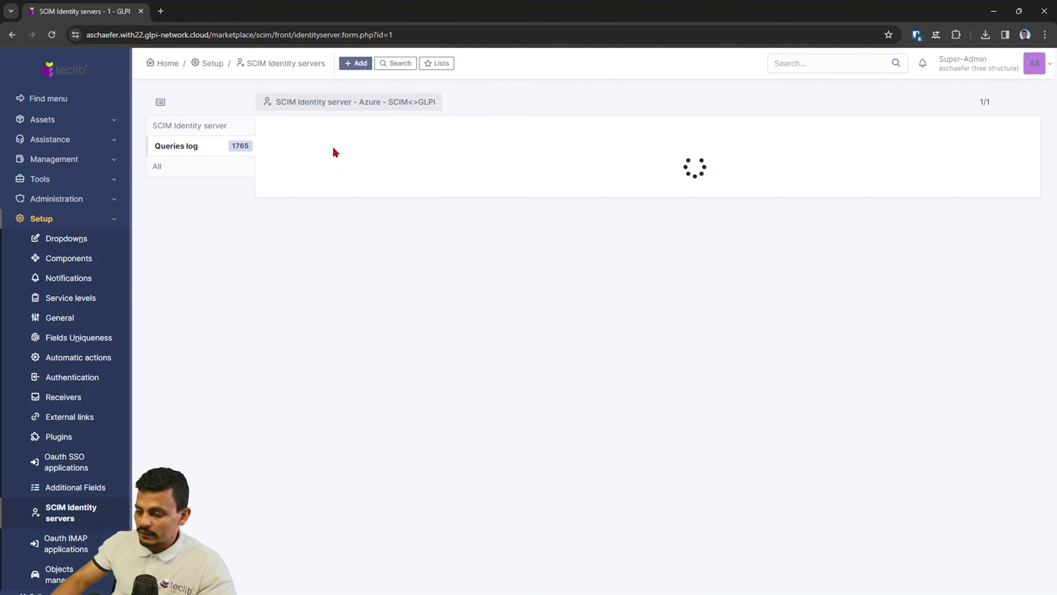
mouse_move(585, 588)
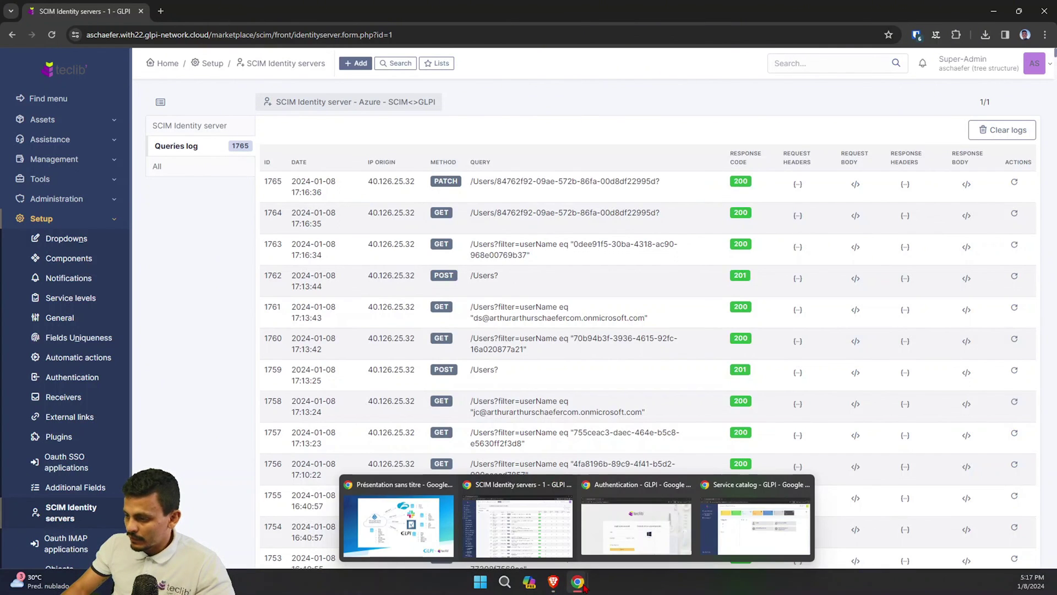